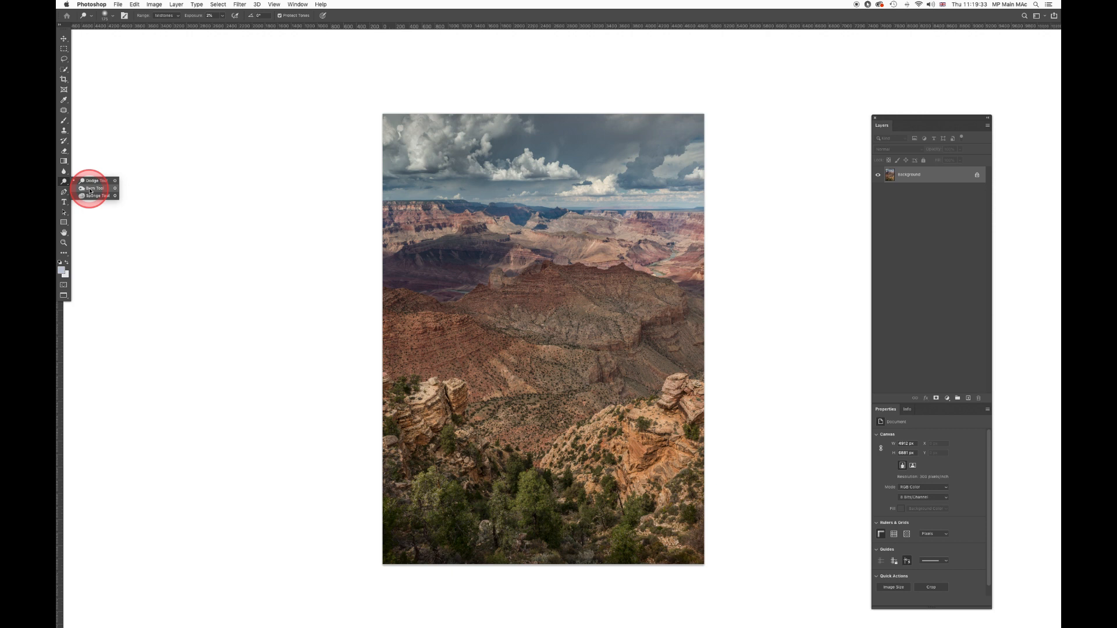
# - Activate the Burn tool and duplicate the Background layer
pyautogui.click(90, 190)
pyautogui.moveTo(451, 242)
pyautogui.mouseDown()
pyautogui.moveTo(465, 226)
pyautogui.moveTo(899, 180)
pyautogui.mouseUp()
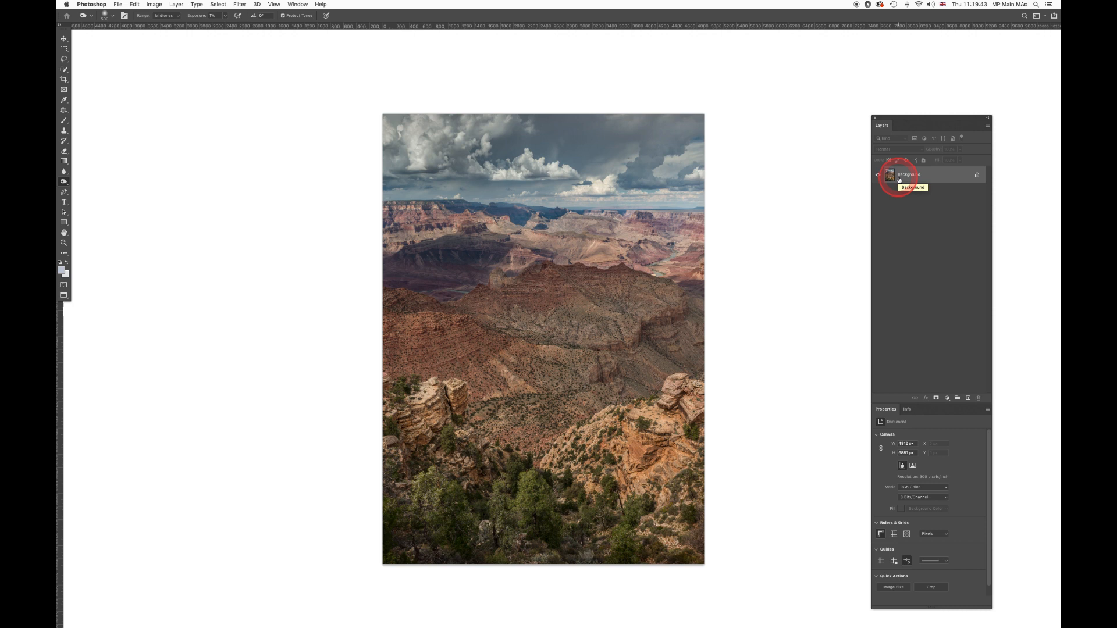
pyautogui.press('super+j')
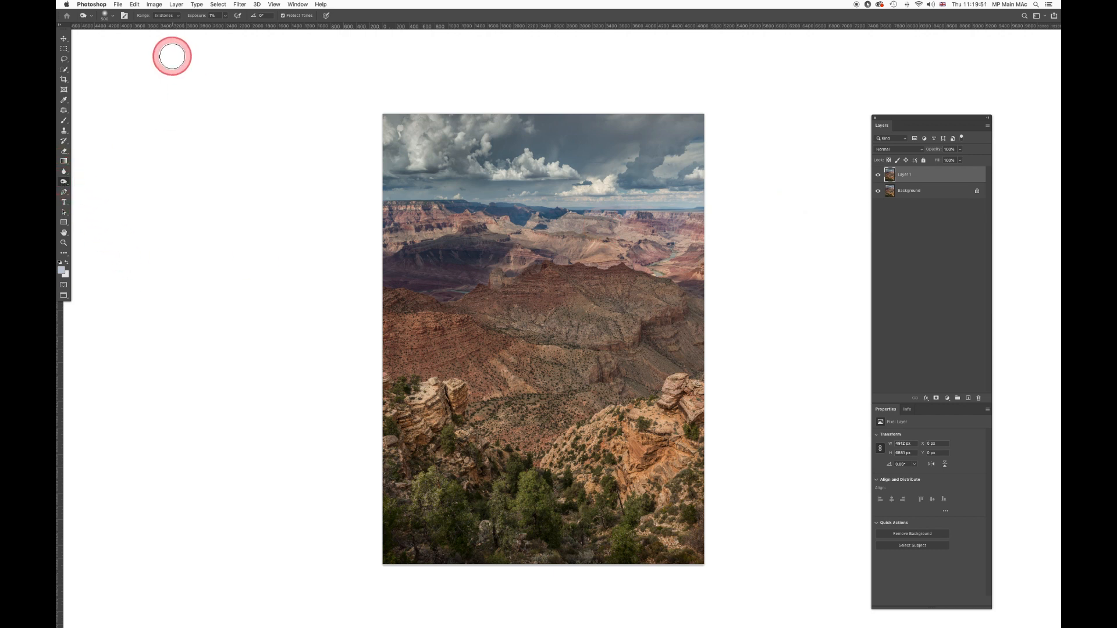
# - Set the Burn tool's range to Highlights, reduce the brush size and burn the white cloud just above the horizon
pyautogui.click(178, 18)
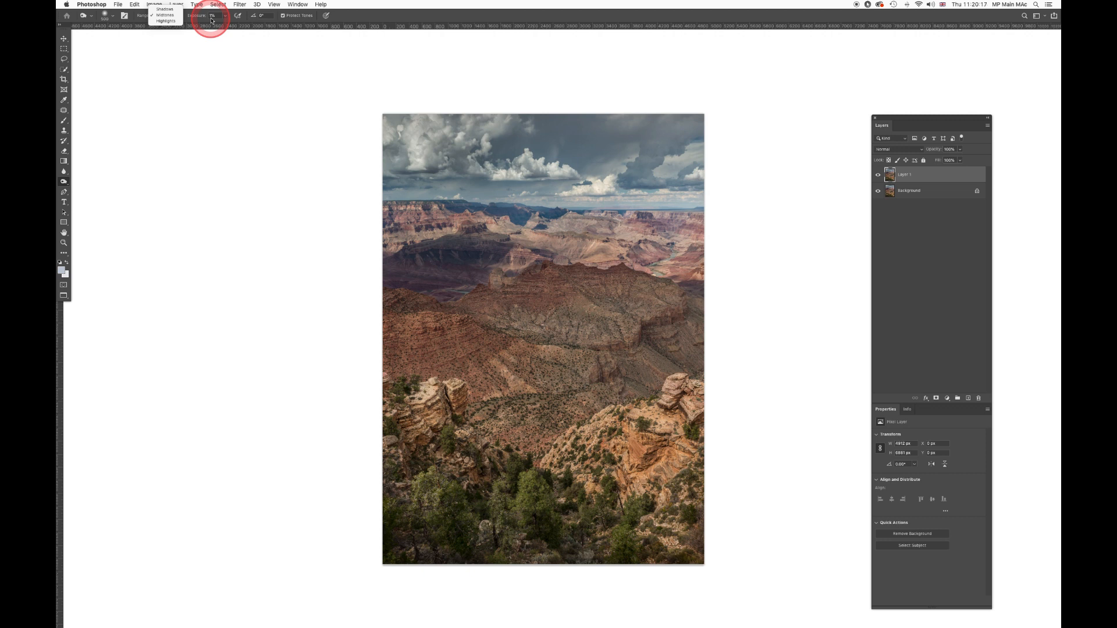
pyautogui.click(596, 190)
pyautogui.press('super+plus')
pyautogui.press('super+plus')
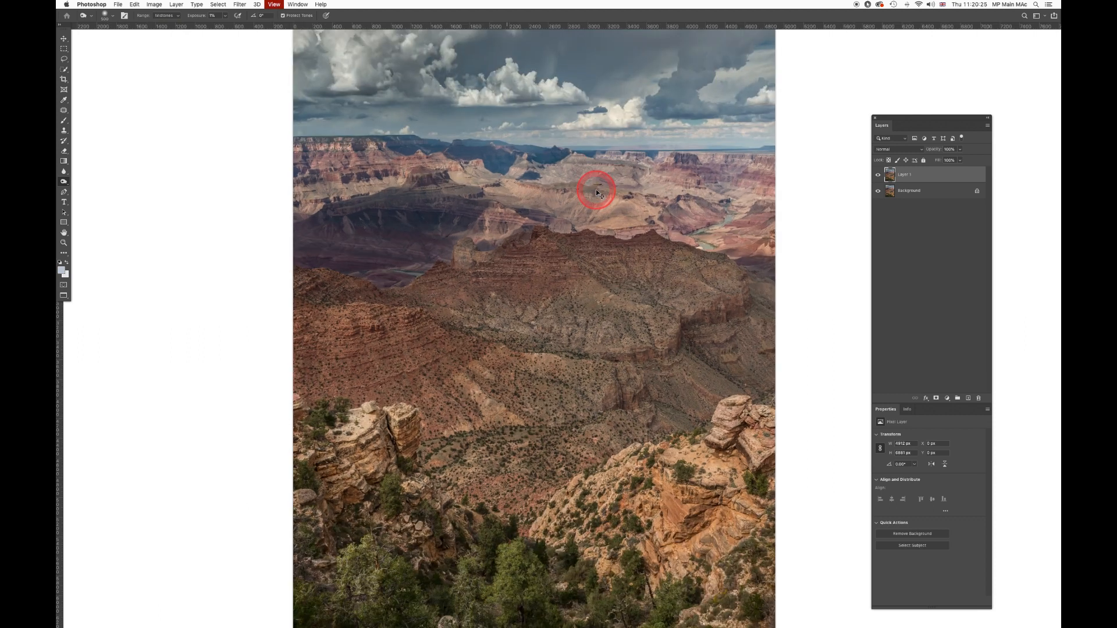
pyautogui.moveTo(619, 50); pyautogui.dragTo(609, 207)
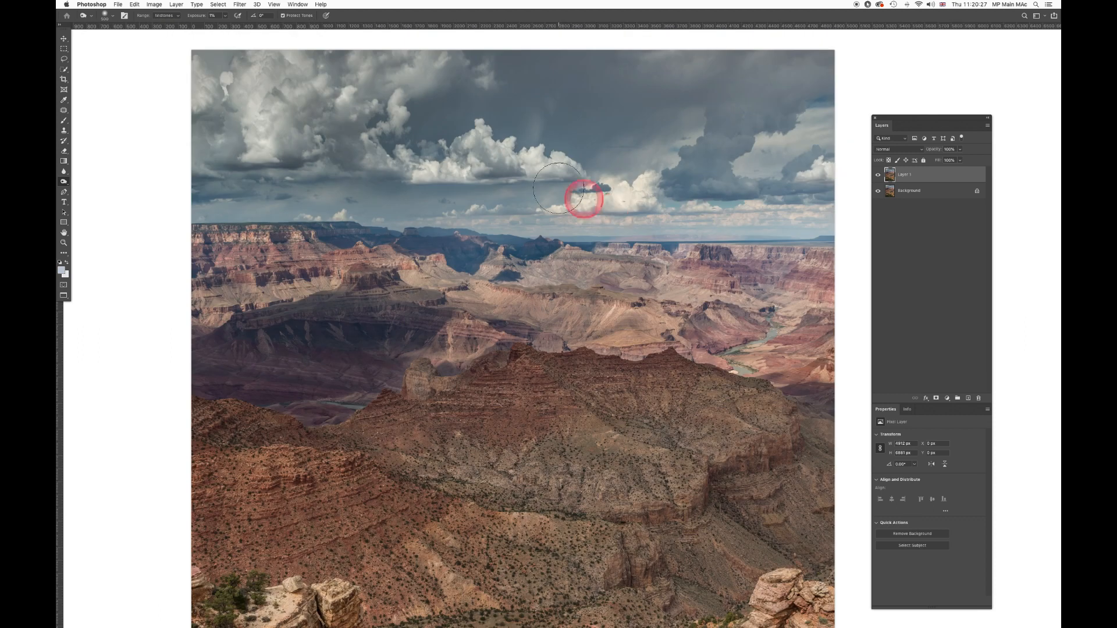
pyautogui.click(166, 15)
pyautogui.click(174, 21)
pyautogui.moveTo(609, 199)
pyautogui.mouseDown()
pyautogui.moveTo(631, 189)
pyautogui.moveTo(618, 213)
pyautogui.moveTo(608, 212)
pyautogui.moveTo(616, 197)
pyautogui.moveTo(643, 188)
pyautogui.moveTo(628, 199)
pyautogui.moveTo(619, 190)
pyautogui.moveTo(633, 203)
pyautogui.mouseUp()
pyautogui.press('[')
pyautogui.press('[')
pyautogui.press('[')
pyautogui.press(']')
# - Toggle Layer 1's visibility repeatedly to compare the sky before and after burning
pyautogui.click(912, 176)
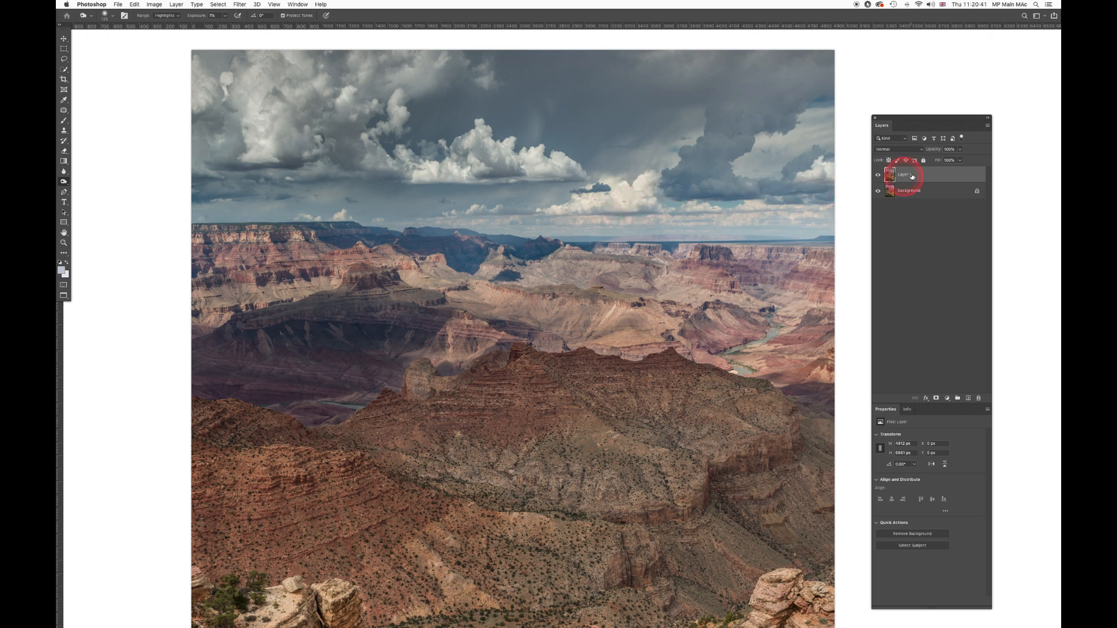
pyautogui.click(878, 175)
pyautogui.click(878, 175)
pyautogui.click(878, 175)
pyautogui.click(878, 175)
pyautogui.click(878, 175)
pyautogui.click(878, 175)
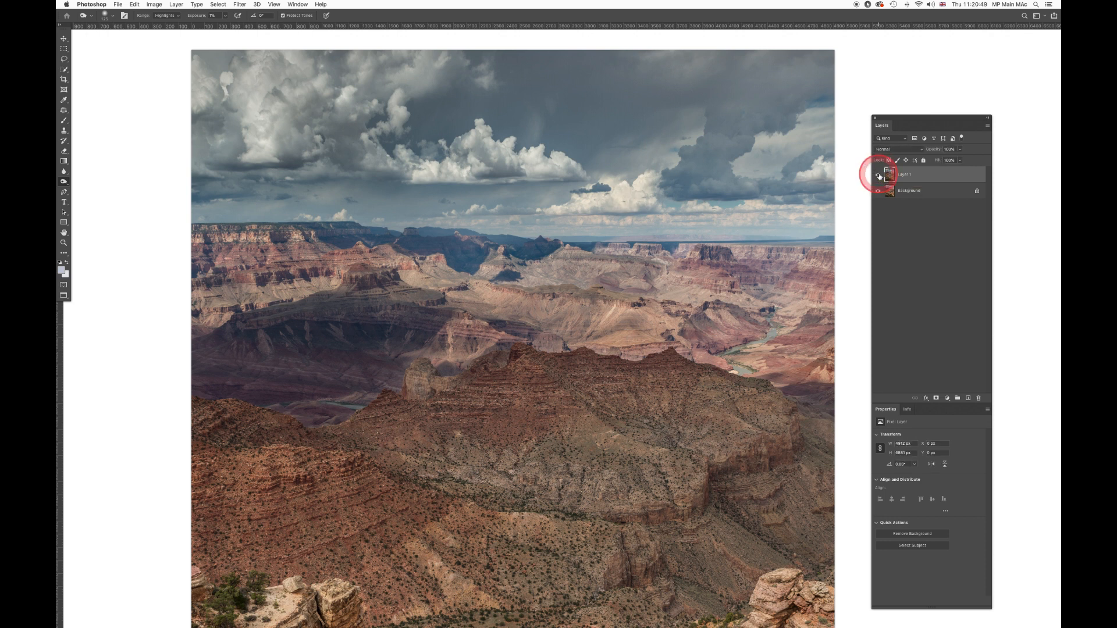
# - Burn the highlights of the white clouds in the middle of the sky, comparing with Layer 1 hidden and shown
pyautogui.moveTo(590, 201); pyautogui.dragTo(543, 207)
pyautogui.moveTo(423, 169)
pyautogui.mouseDown()
pyautogui.moveTo(428, 180)
pyautogui.moveTo(469, 170)
pyautogui.moveTo(456, 175)
pyautogui.mouseUp()
pyautogui.click(914, 172)
pyautogui.click(878, 175)
pyautogui.click(879, 174)
pyautogui.click(879, 174)
pyautogui.click(878, 174)
# - Set the Burn range to Shadows and burn the shaded canyon area below the horizon, comparing with Layer 1 hidden and shown
pyautogui.click(177, 17)
pyautogui.click(168, 24)
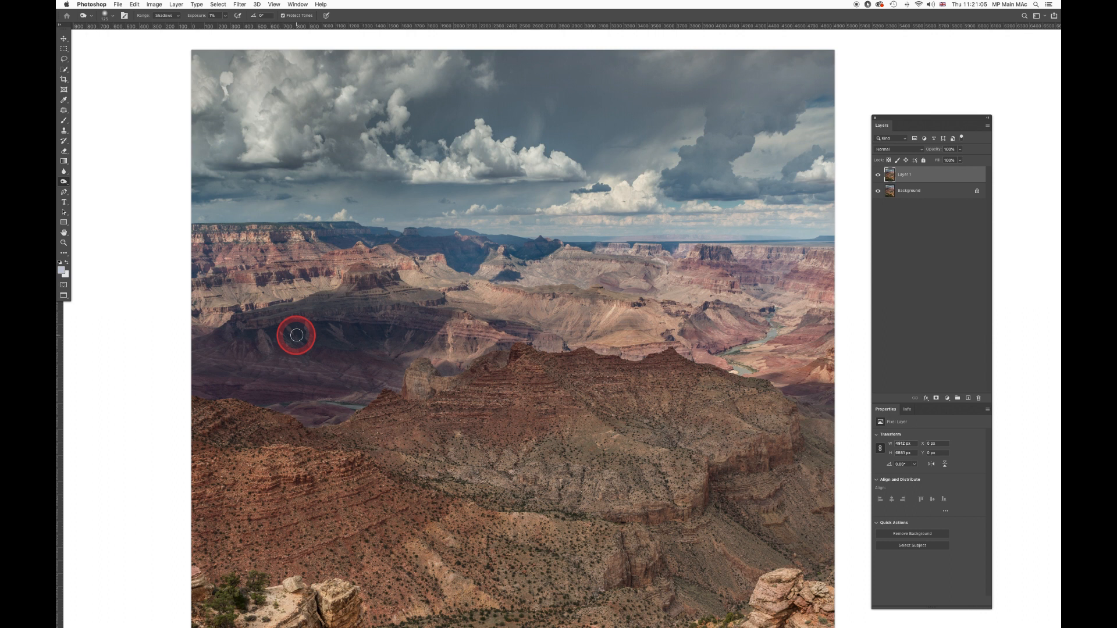
pyautogui.moveTo(297, 335)
pyautogui.mouseDown()
pyautogui.moveTo(251, 337)
pyautogui.moveTo(329, 334)
pyautogui.moveTo(247, 336)
pyautogui.moveTo(437, 348)
pyautogui.moveTo(228, 338)
pyautogui.moveTo(297, 330)
pyautogui.moveTo(413, 342)
pyautogui.moveTo(314, 334)
pyautogui.mouseUp()
pyautogui.click(878, 175)
pyautogui.click(878, 175)
pyautogui.click(878, 175)
pyautogui.click(879, 176)
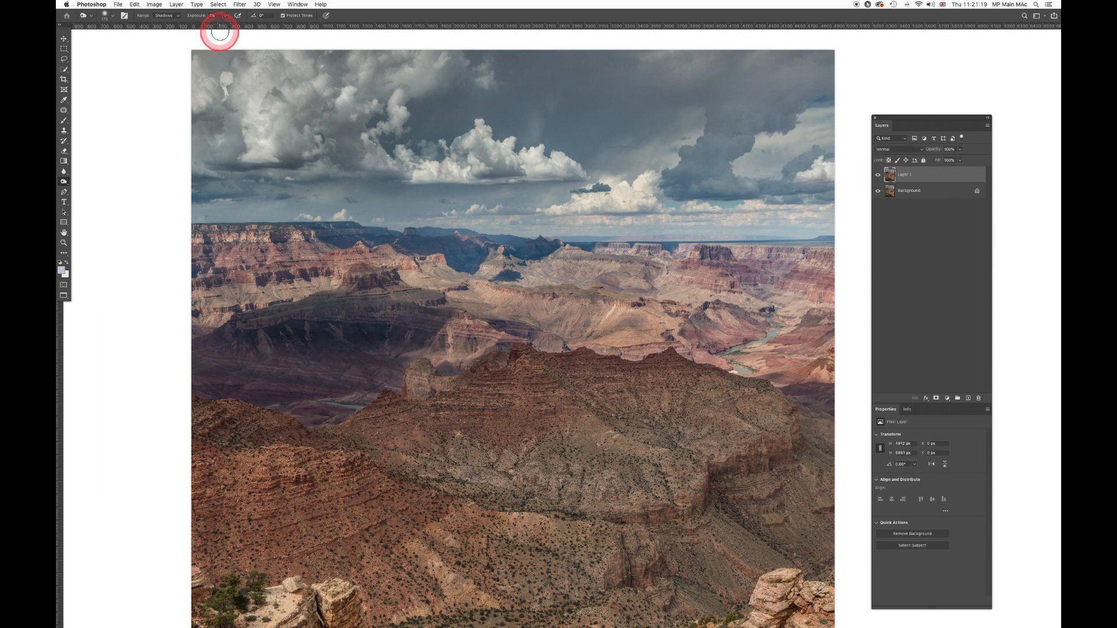
pyautogui.moveTo(349, 325)
pyautogui.mouseDown()
pyautogui.moveTo(375, 331)
pyautogui.moveTo(280, 321)
pyautogui.moveTo(421, 335)
pyautogui.moveTo(374, 243)
pyautogui.moveTo(282, 287)
pyautogui.mouseUp()
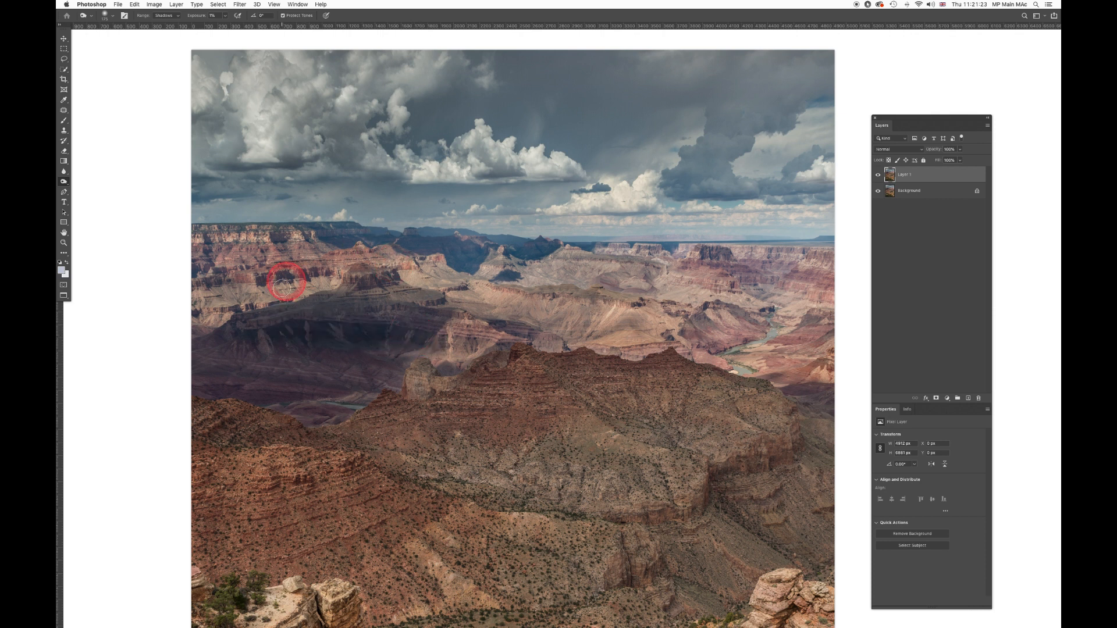
# - Set the Burn tool's range back to Highlights
pyautogui.click(176, 17)
pyautogui.click(178, 16)
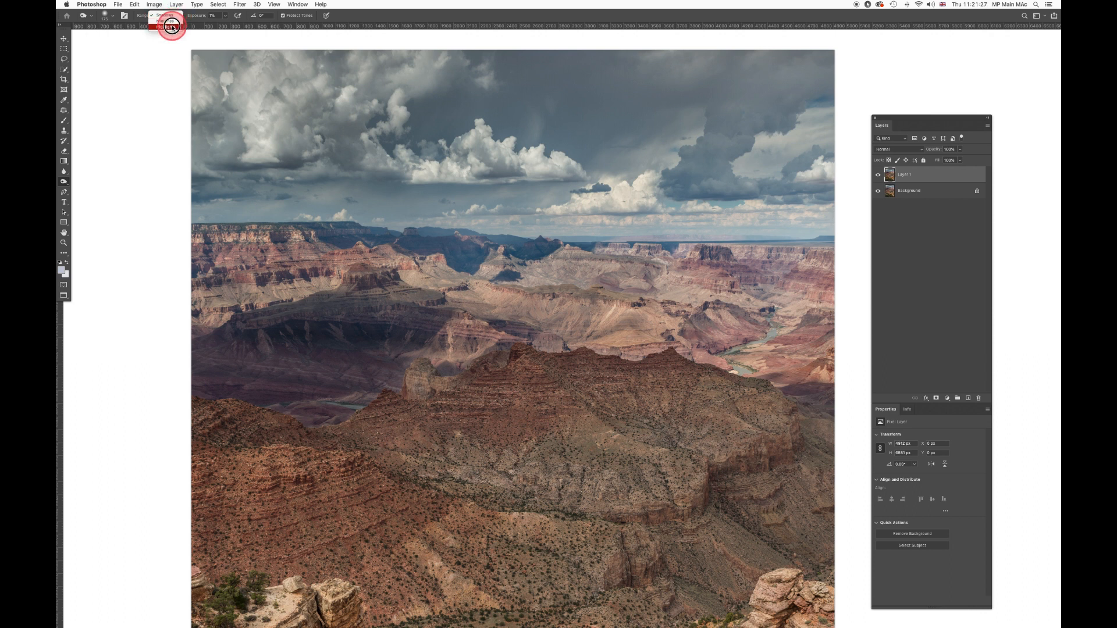
pyautogui.click(172, 27)
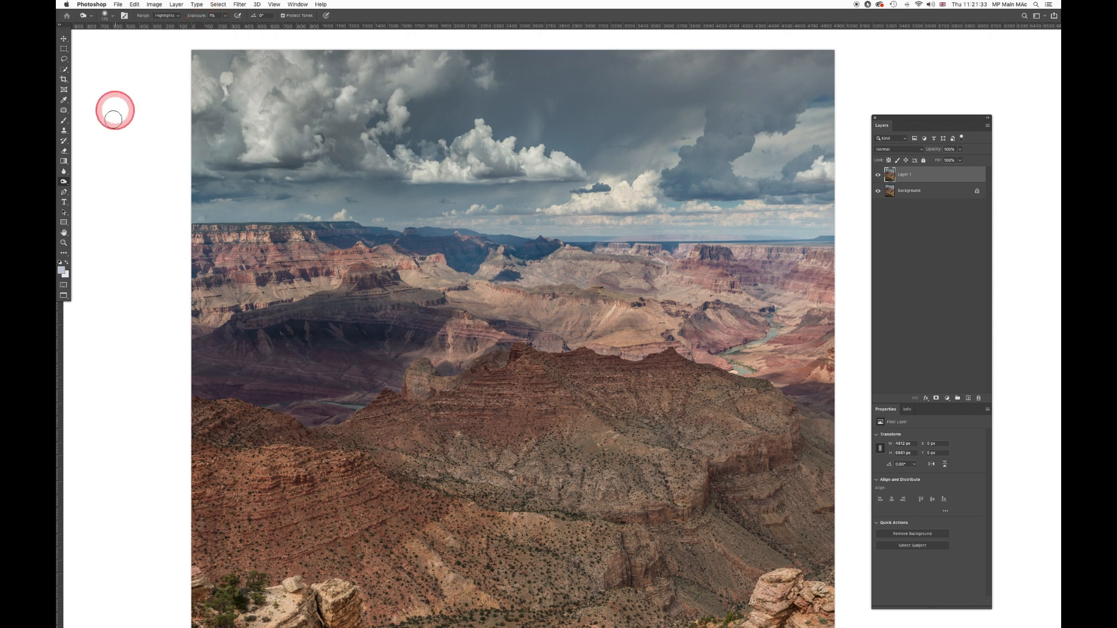
# - Switch to the Dodge tool, keep its range at Midtones and change its exposure
pyautogui.click(64, 180)
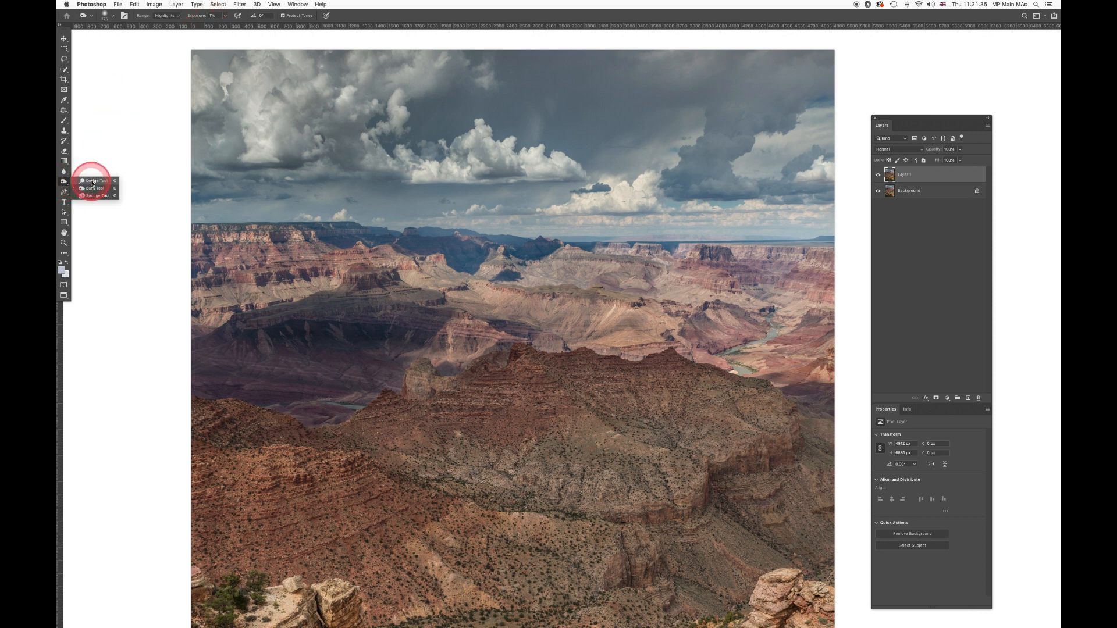
pyautogui.click(91, 181)
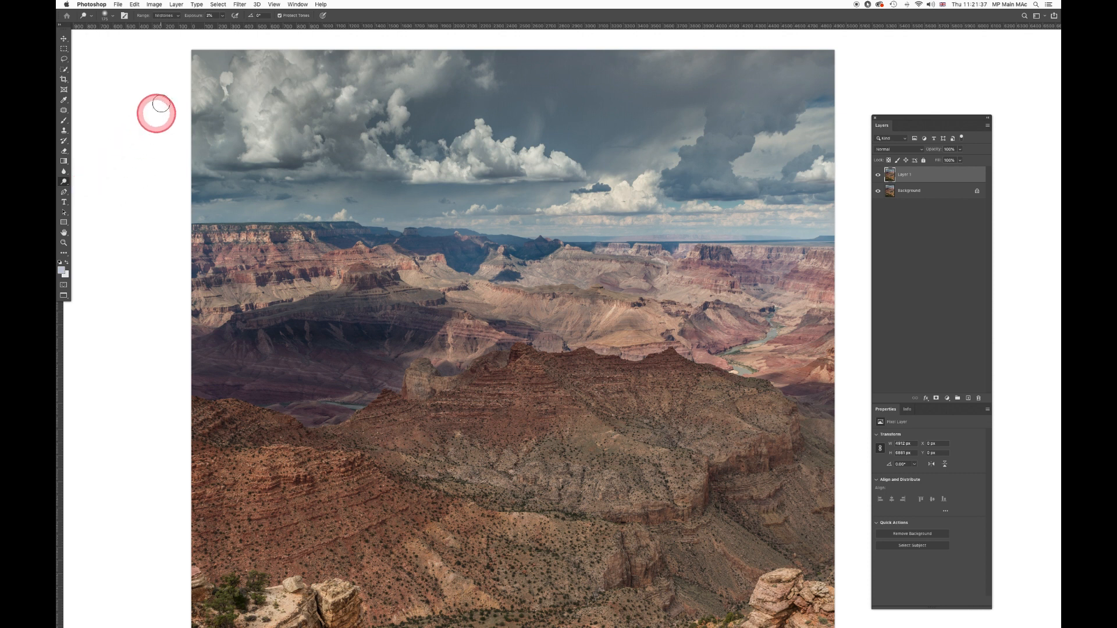
pyautogui.click(169, 16)
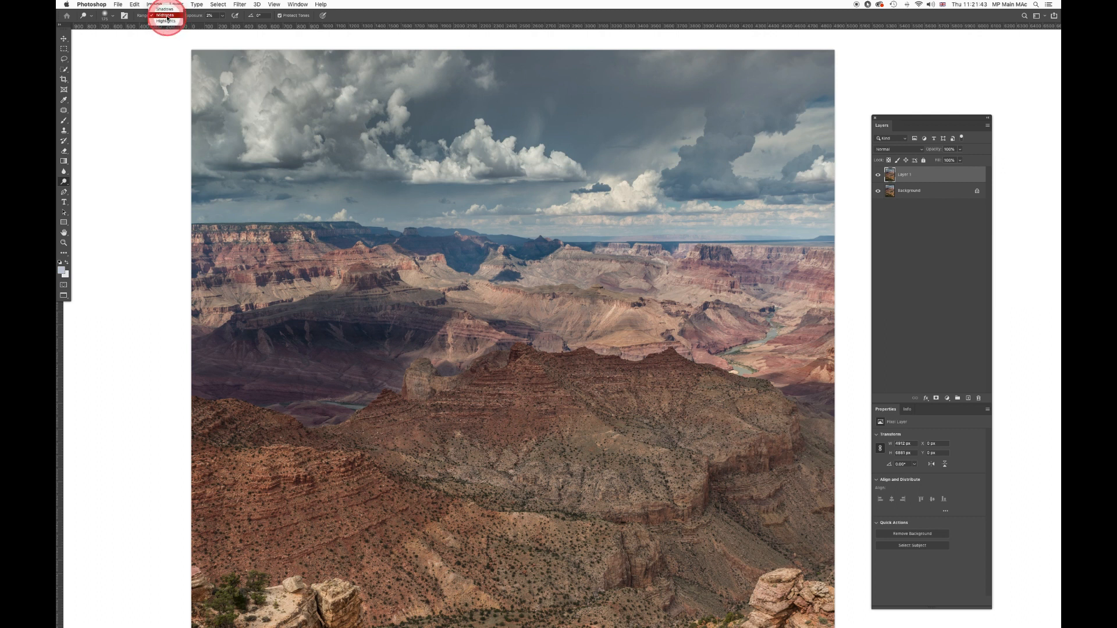
pyautogui.click(167, 16)
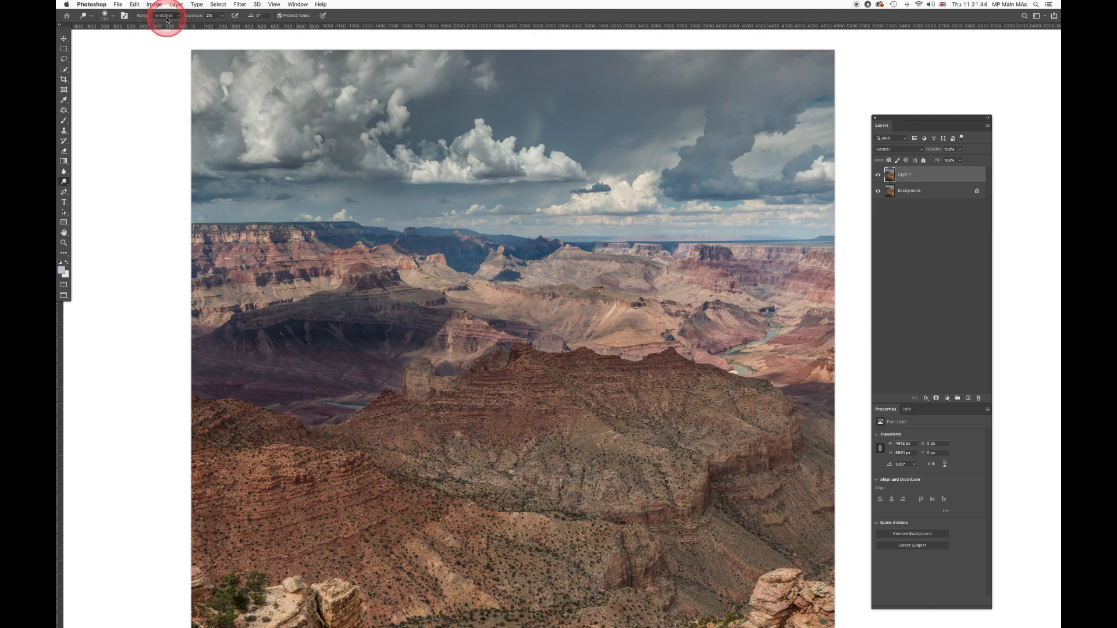
pyautogui.click(209, 16)
pyautogui.write('2')
pyautogui.press('Return')
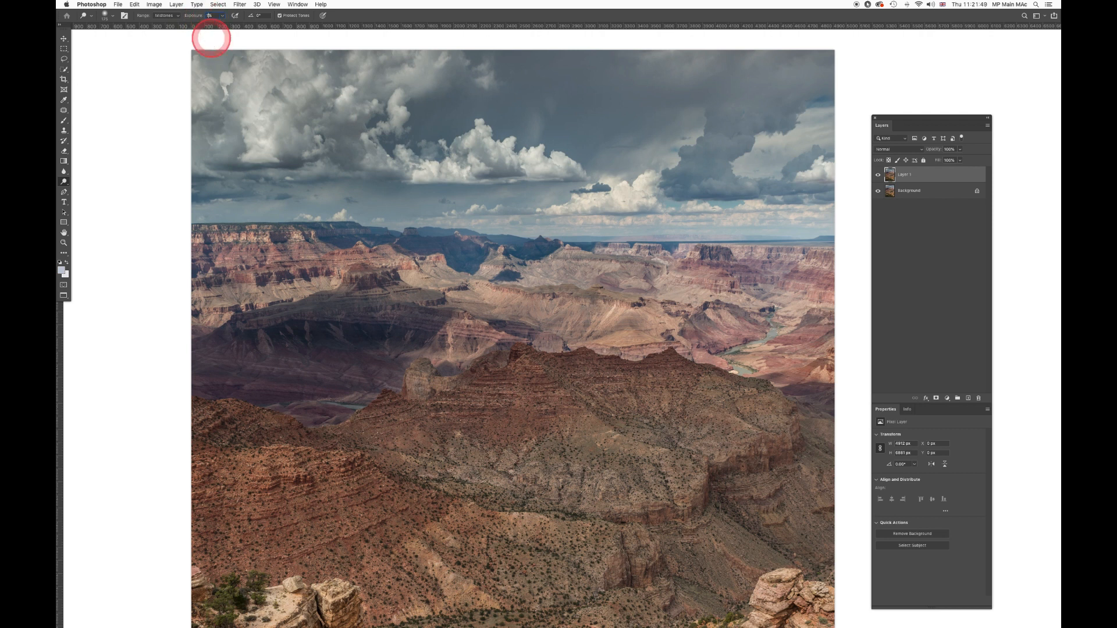
pyautogui.press('Return')
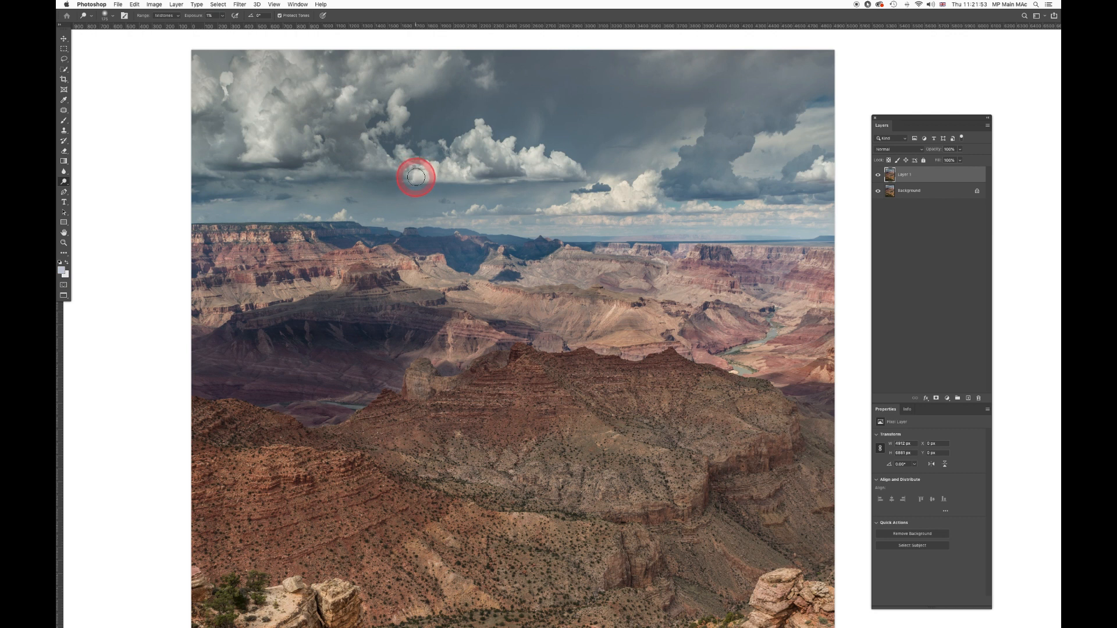
# - Dodge the midtones of the white clouds in the middle of the sky, comparing with Layer 1 hidden and shown
pyautogui.moveTo(415, 177)
pyautogui.mouseDown()
pyautogui.moveTo(514, 169)
pyautogui.moveTo(483, 159)
pyautogui.moveTo(511, 172)
pyautogui.moveTo(486, 168)
pyautogui.moveTo(494, 162)
pyautogui.moveTo(479, 143)
pyautogui.moveTo(496, 165)
pyautogui.moveTo(506, 158)
pyautogui.moveTo(489, 156)
pyautogui.moveTo(510, 174)
pyautogui.moveTo(484, 165)
pyautogui.mouseUp()
pyautogui.click(878, 175)
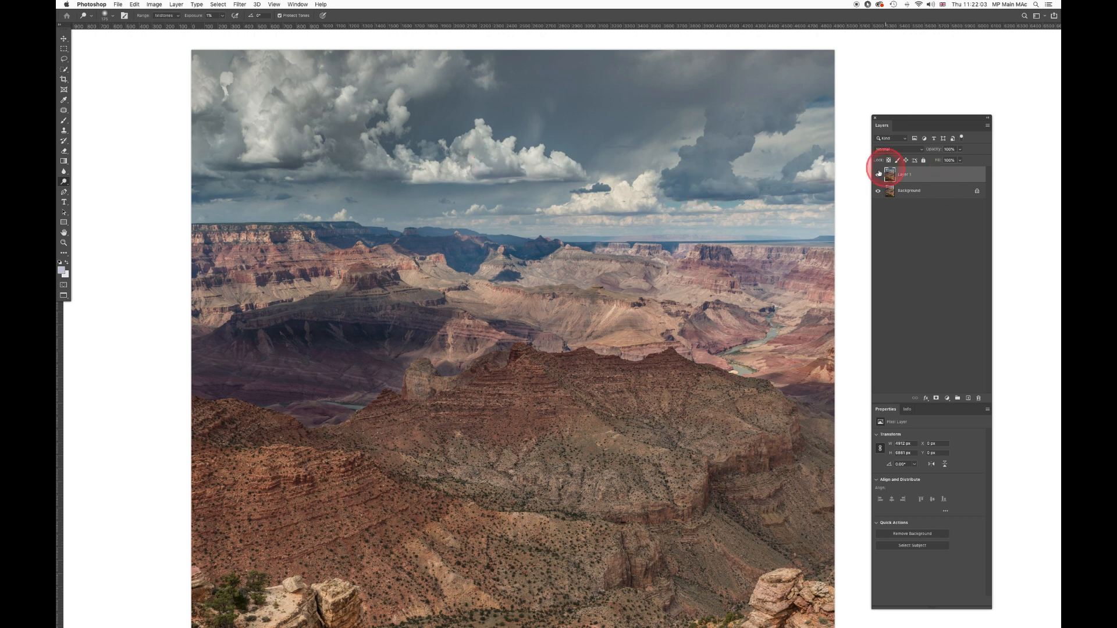
pyautogui.click(879, 175)
pyautogui.click(878, 176)
pyautogui.click(878, 175)
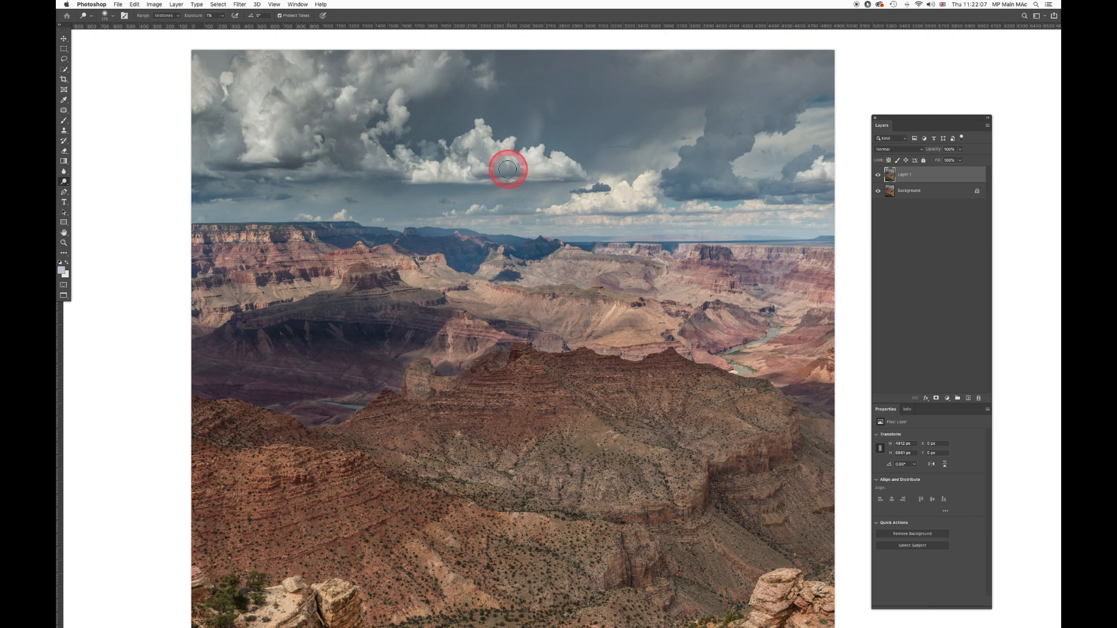
pyautogui.moveTo(514, 172)
pyautogui.mouseDown()
pyautogui.moveTo(327, 155)
pyautogui.moveTo(356, 159)
pyautogui.moveTo(331, 156)
pyautogui.moveTo(347, 140)
pyautogui.moveTo(346, 156)
pyautogui.moveTo(334, 146)
pyautogui.moveTo(348, 134)
pyautogui.moveTo(363, 167)
pyautogui.mouseUp()
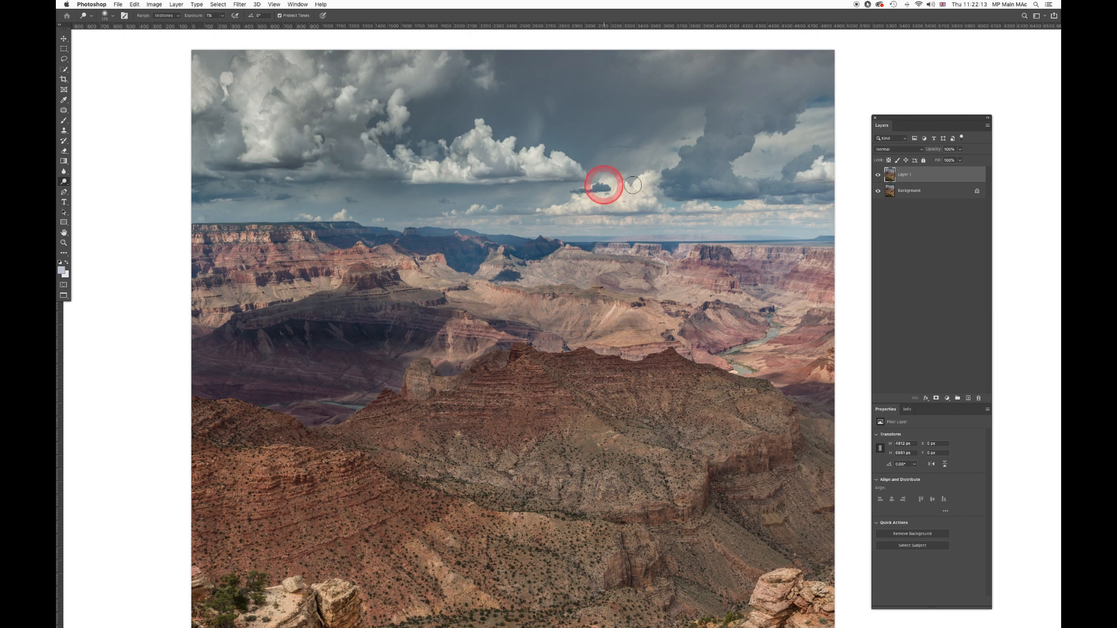
pyautogui.click(878, 175)
pyautogui.click(878, 175)
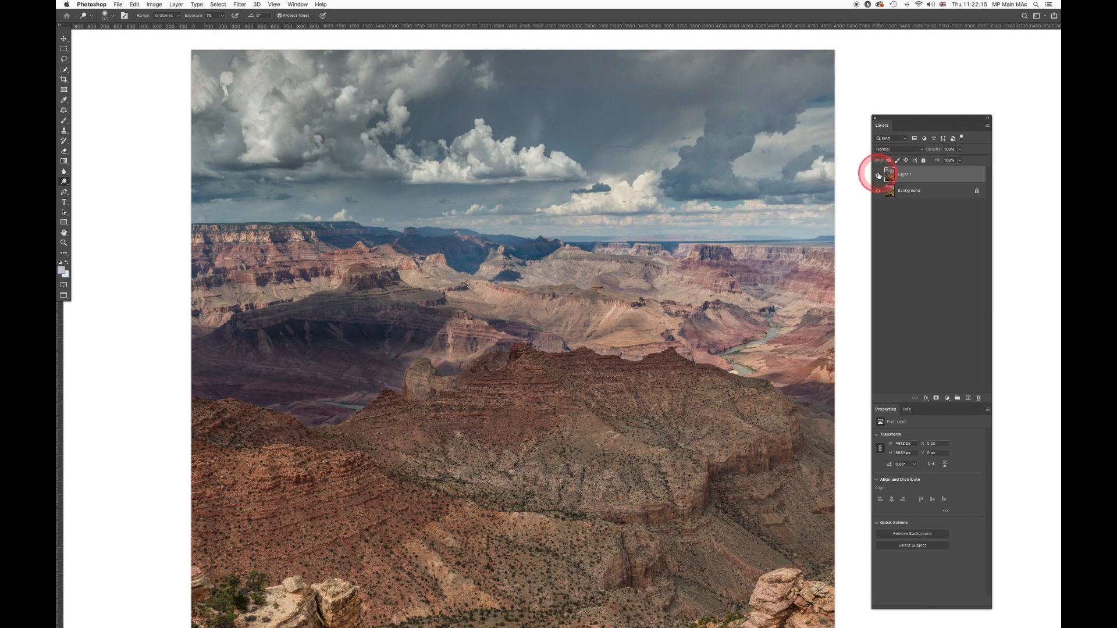
# - Set the Dodge tool's range to Highlights and dodge the large cloud in the upper-left part of the photo
pyautogui.rightClick(65, 181)
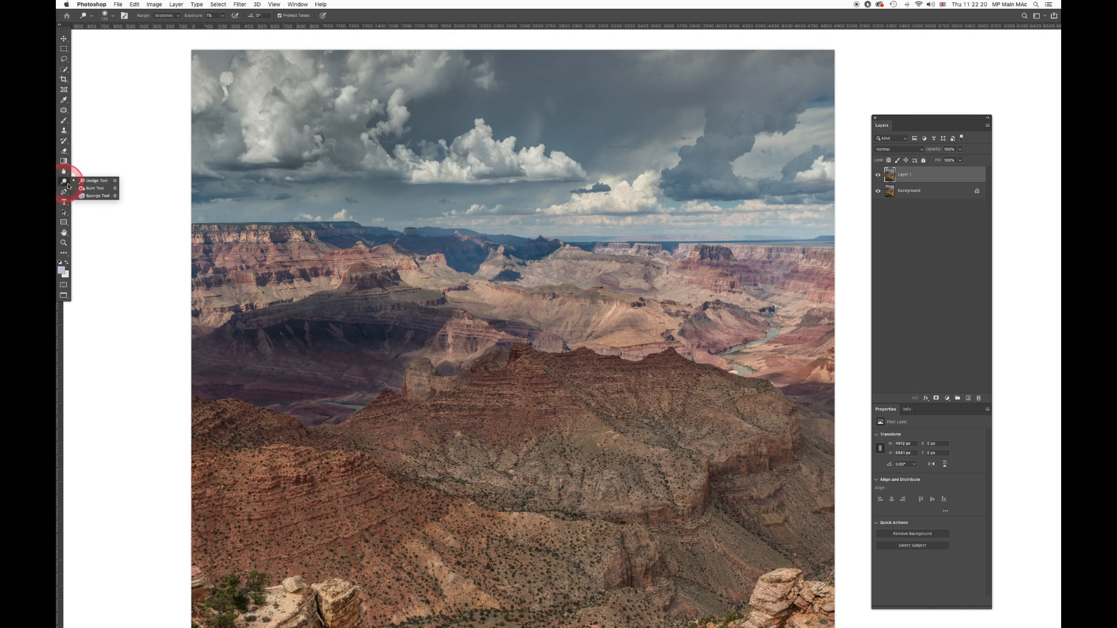
pyautogui.click(177, 17)
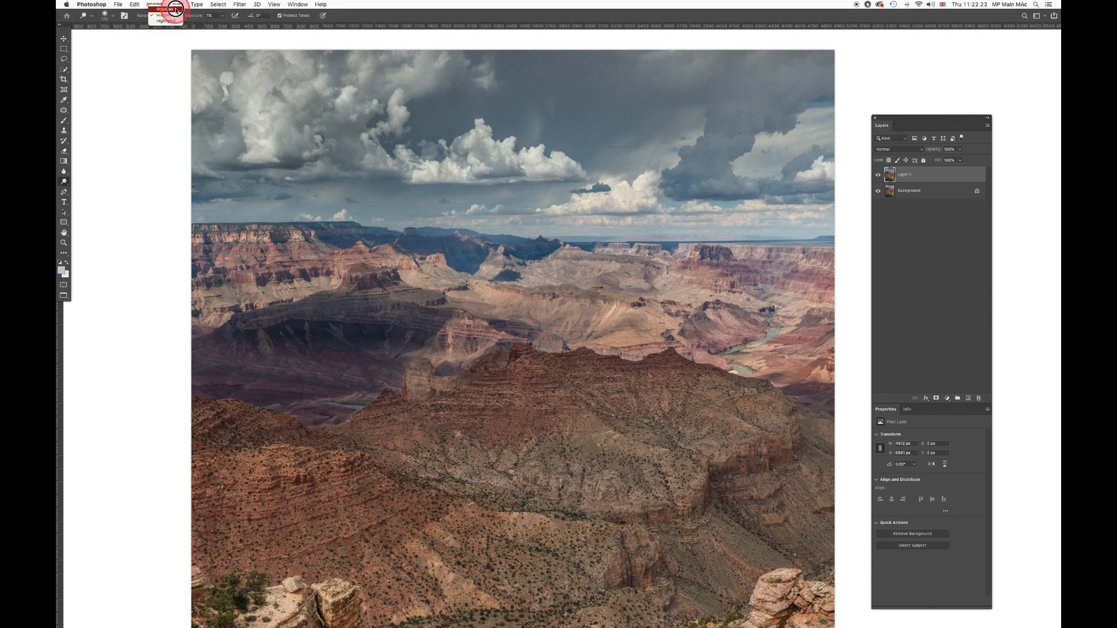
pyautogui.click(180, 22)
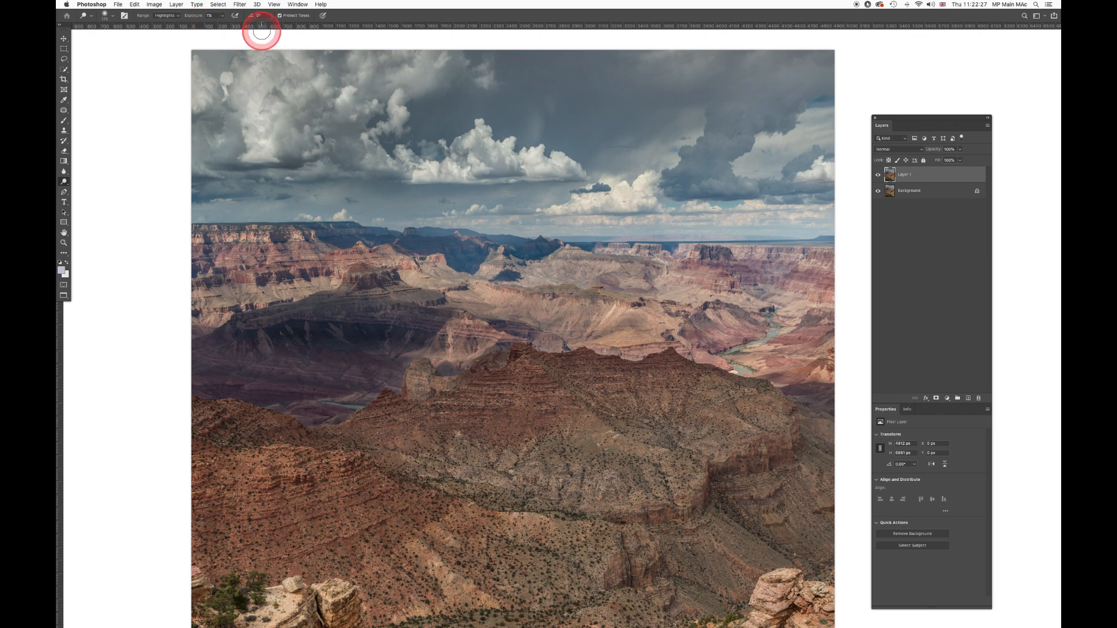
pyautogui.moveTo(272, 74); pyautogui.dragTo(285, 83)
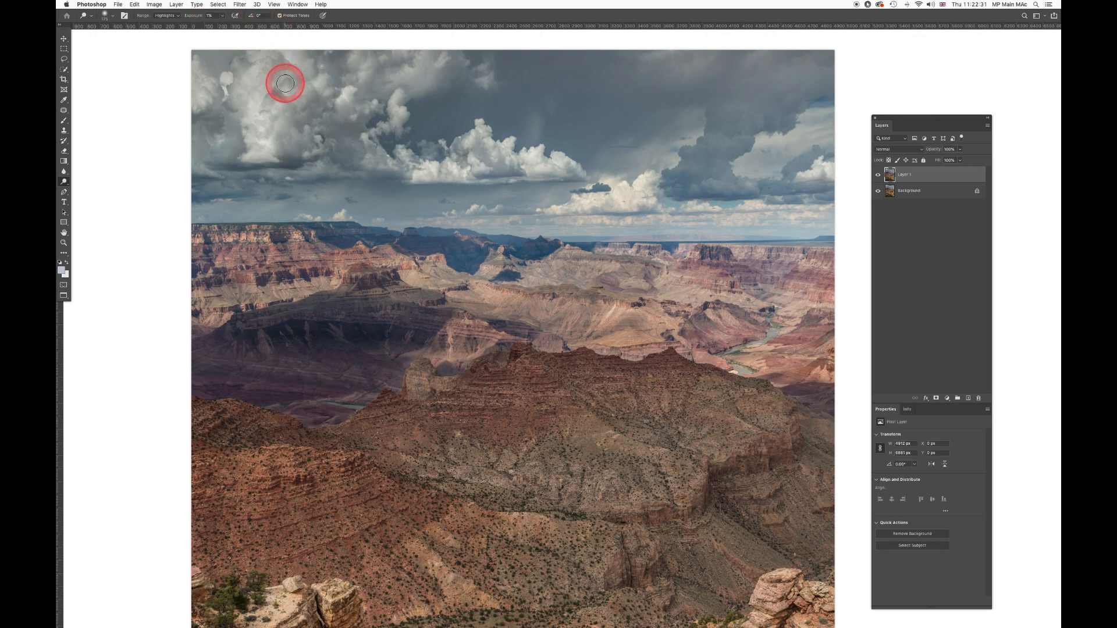
pyautogui.moveTo(285, 83)
pyautogui.mouseDown()
pyautogui.moveTo(620, 36)
pyautogui.moveTo(676, 56)
pyautogui.moveTo(820, 71)
pyautogui.moveTo(850, 59)
pyautogui.moveTo(861, 20)
pyautogui.mouseUp()
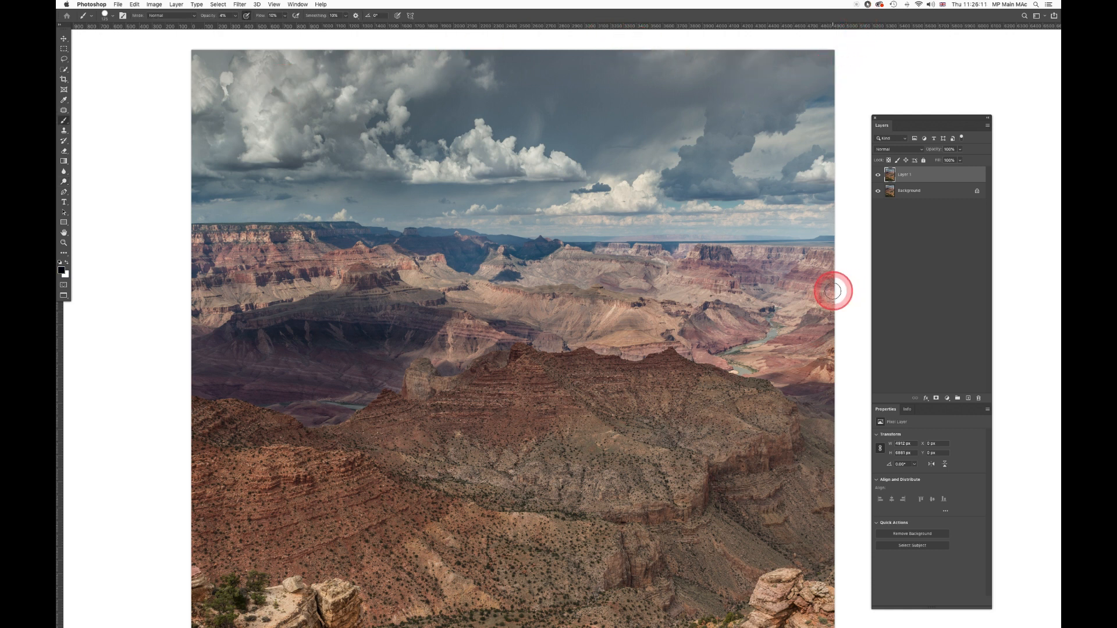
# - Delete the duplicated photo layer, Layer 1, leaving only the Background layer
pyautogui.moveTo(832, 291); pyautogui.dragTo(704, 287)
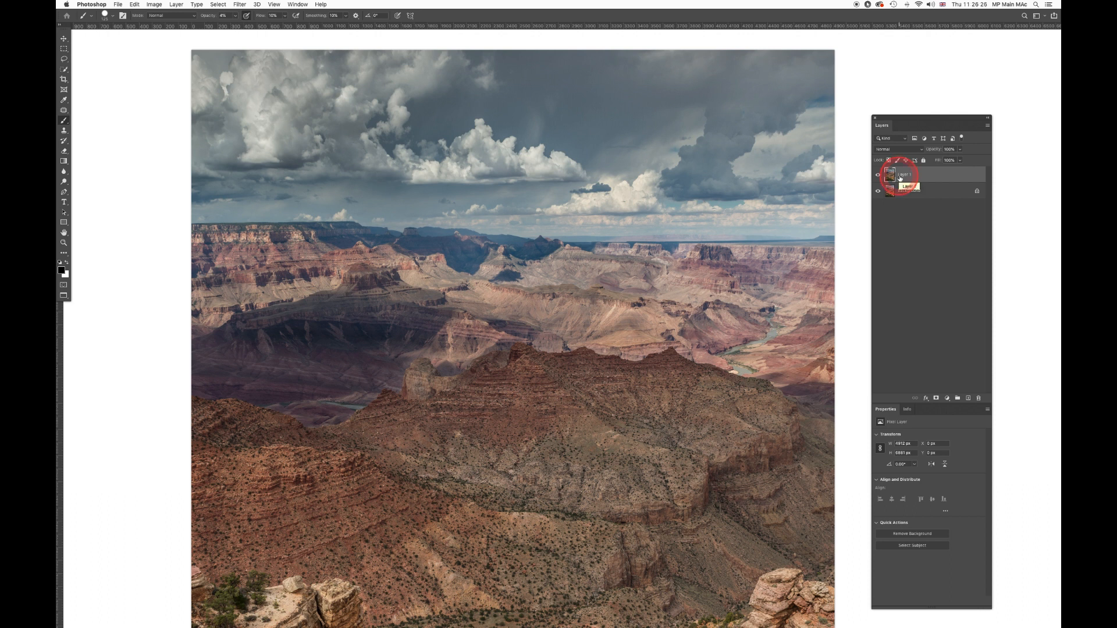
pyautogui.moveTo(901, 195); pyautogui.dragTo(978, 398)
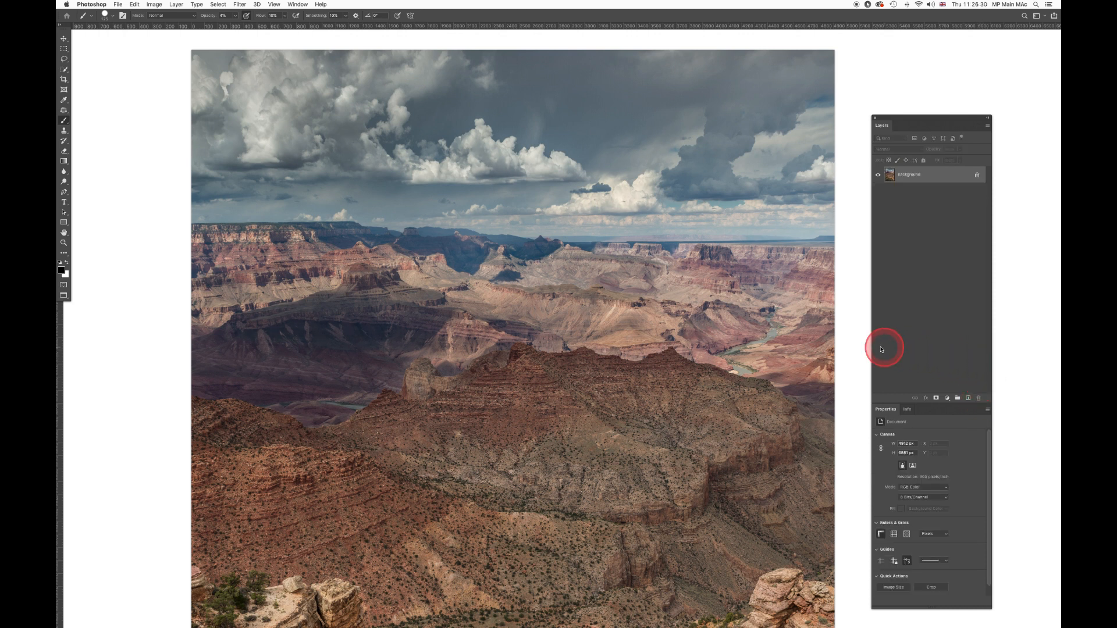
# - Create a new layer in Overlay mode at 100% opacity, filled with the Overlay-neutral color (50% gray)
pyautogui.click(179, 6)
pyautogui.moveTo(177, 13)
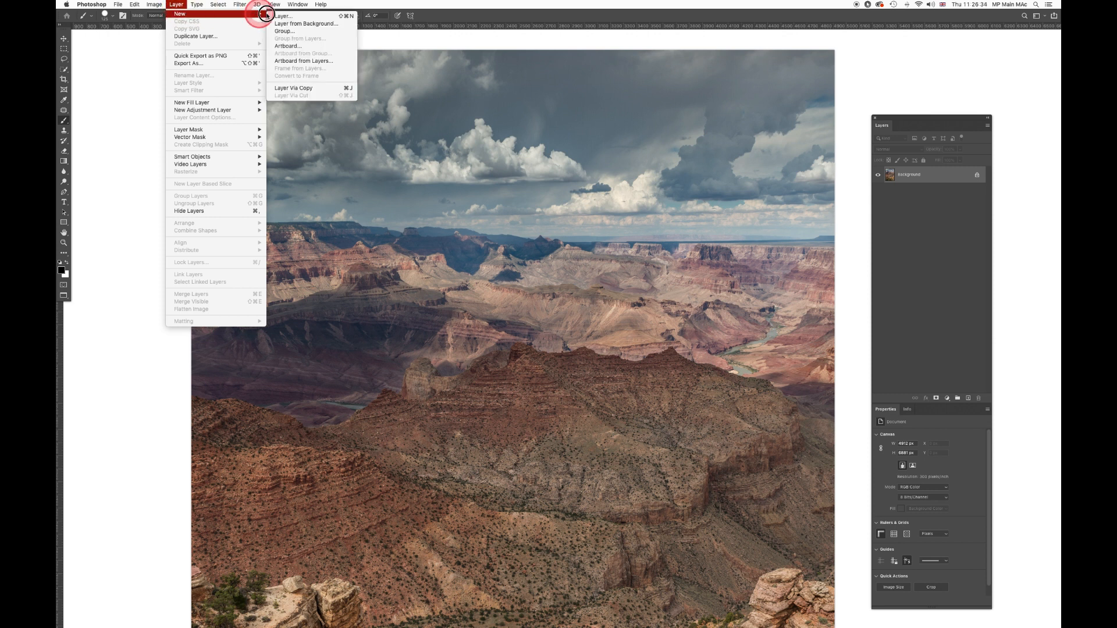
pyautogui.click(286, 15)
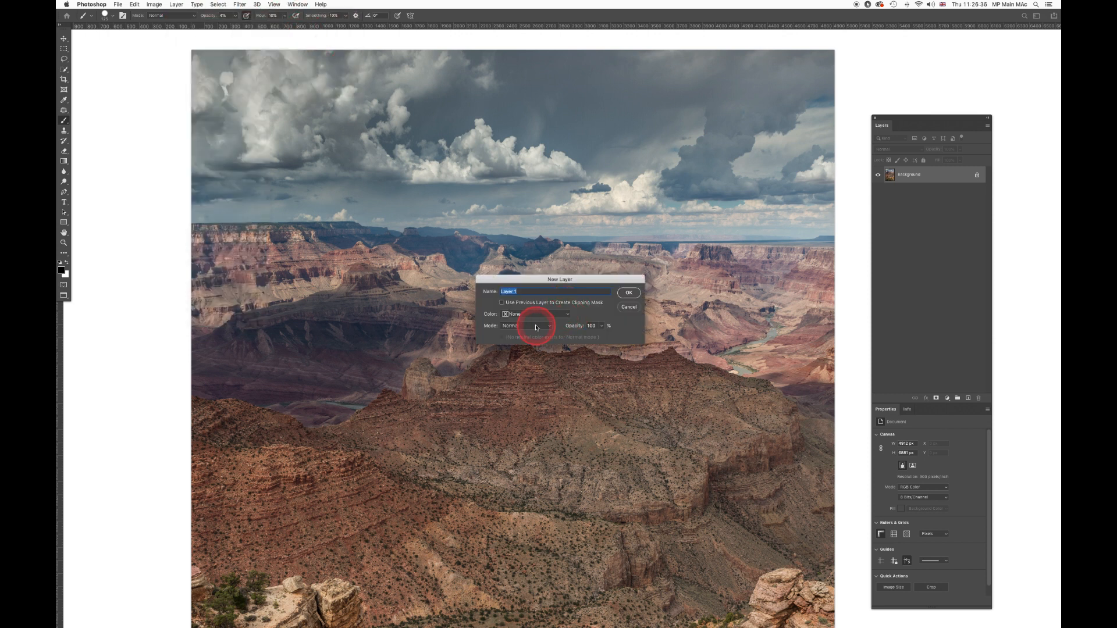
pyautogui.click(524, 329)
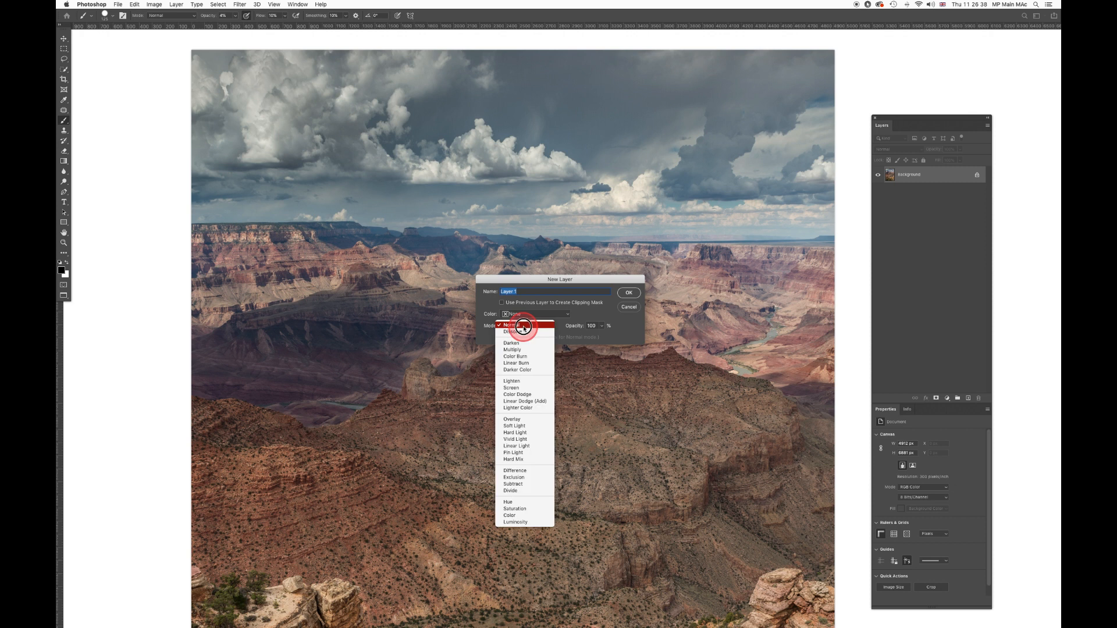
pyautogui.click(527, 418)
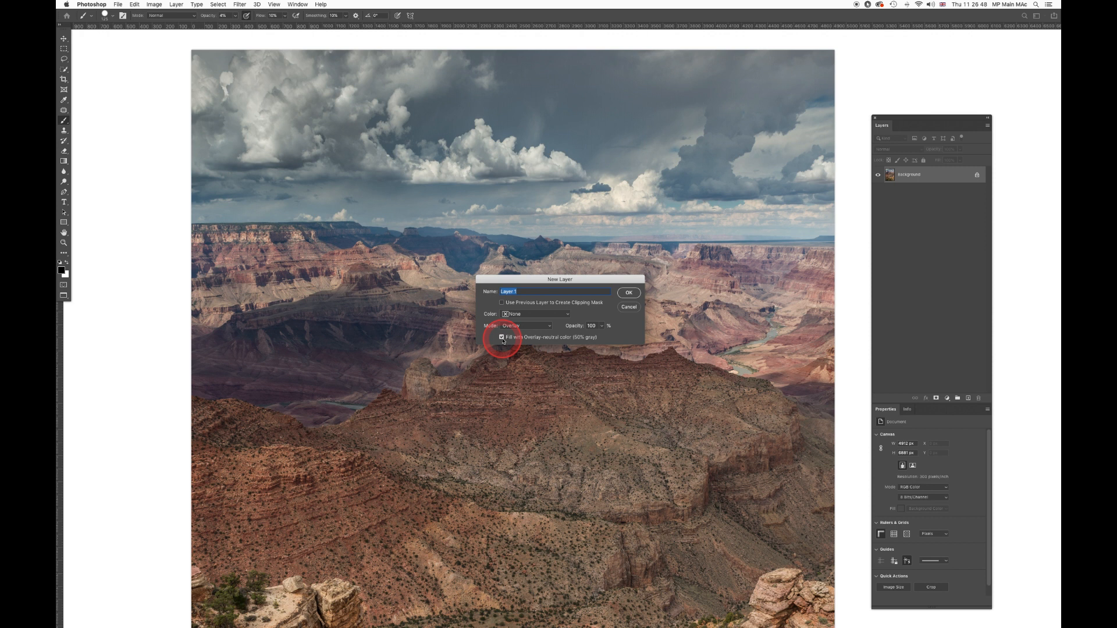
pyautogui.click(629, 294)
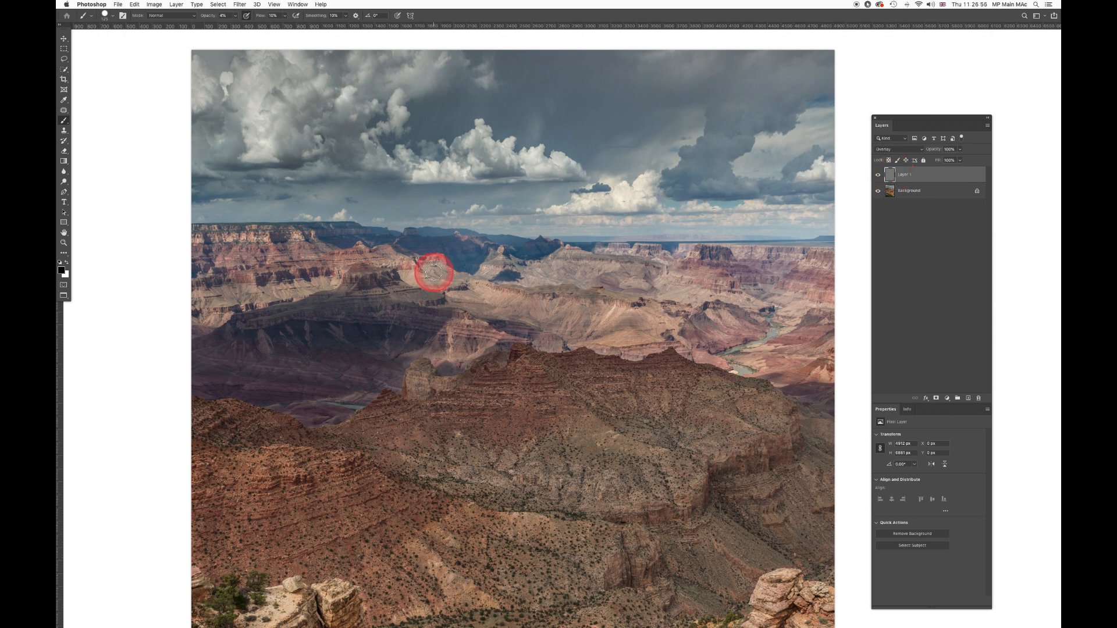
# - Choose the Brush tool and set its opacity to 4% and its flow to 5%
pyautogui.click(64, 121)
pyautogui.click(91, 118)
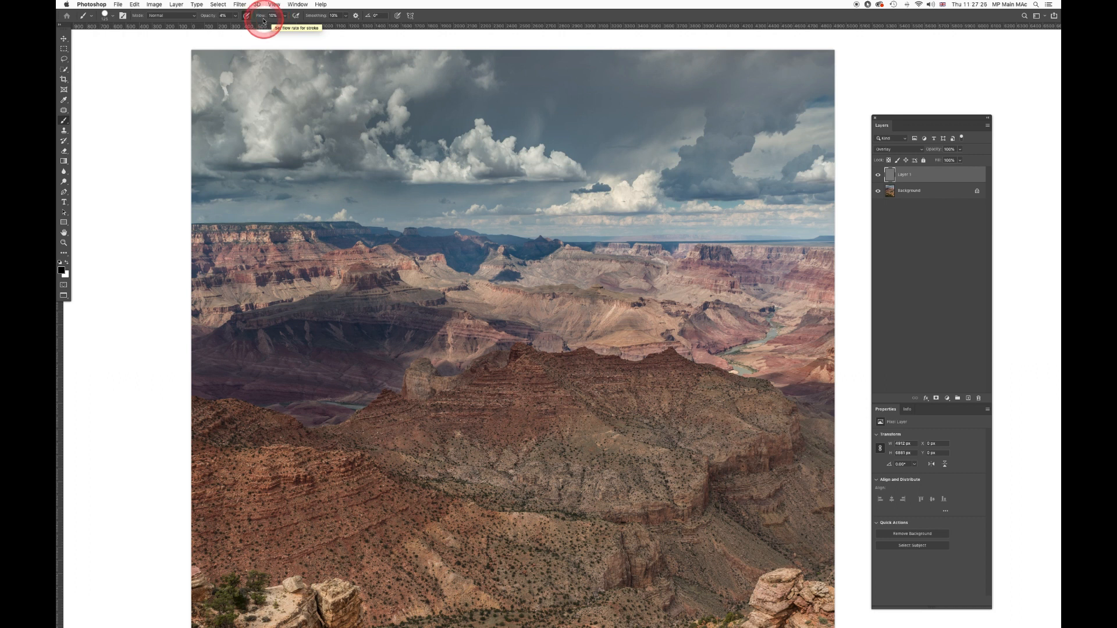
pyautogui.click(235, 17)
pyautogui.moveTo(235, 25); pyautogui.dragTo(234, 25)
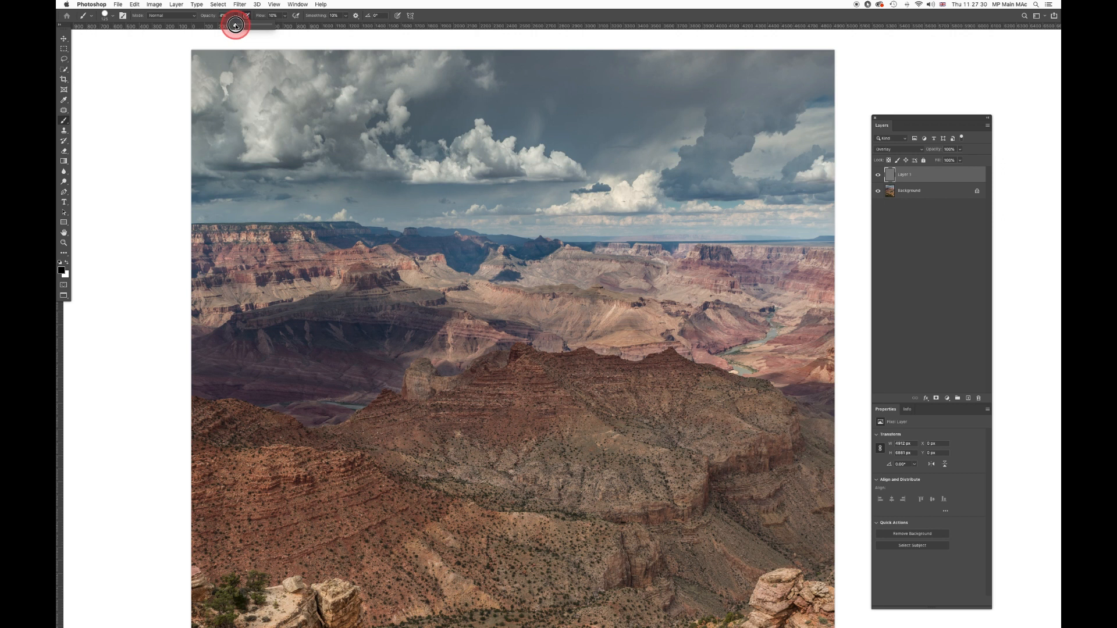
pyautogui.click(285, 16)
pyautogui.moveTo(281, 23); pyautogui.dragTo(283, 25)
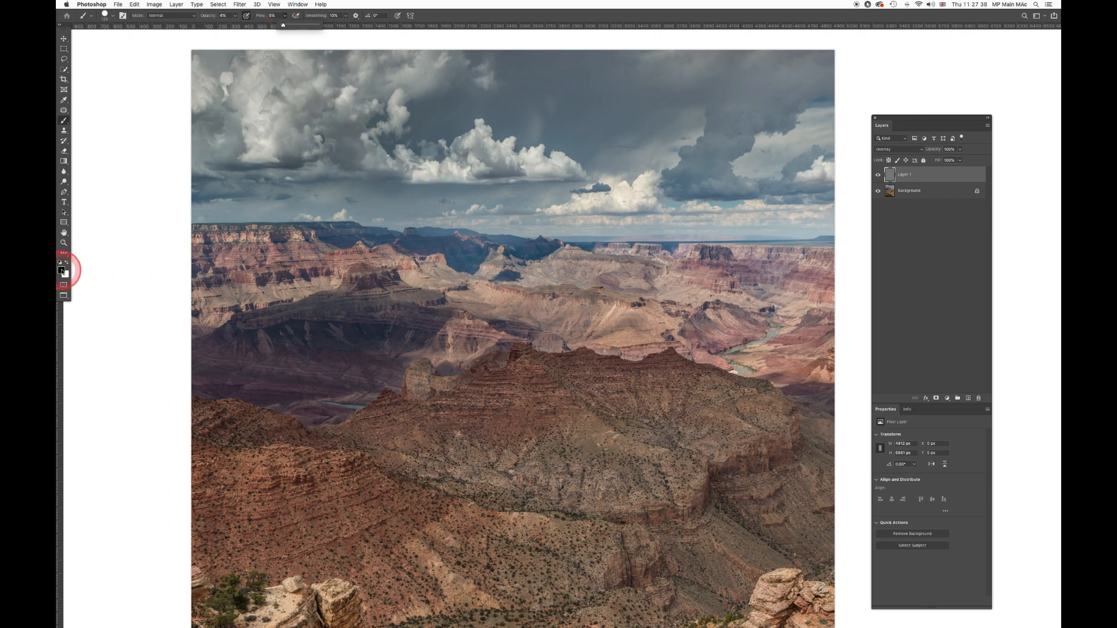
# - Burn the low white cloud near the horizon, right of centre, by painting black on Layer 1, comparing with the layer hidden and shown
pyautogui.moveTo(590, 204)
pyautogui.mouseDown()
pyautogui.moveTo(568, 205)
pyautogui.moveTo(634, 202)
pyautogui.moveTo(586, 209)
pyautogui.mouseUp()
pyautogui.click(878, 175)
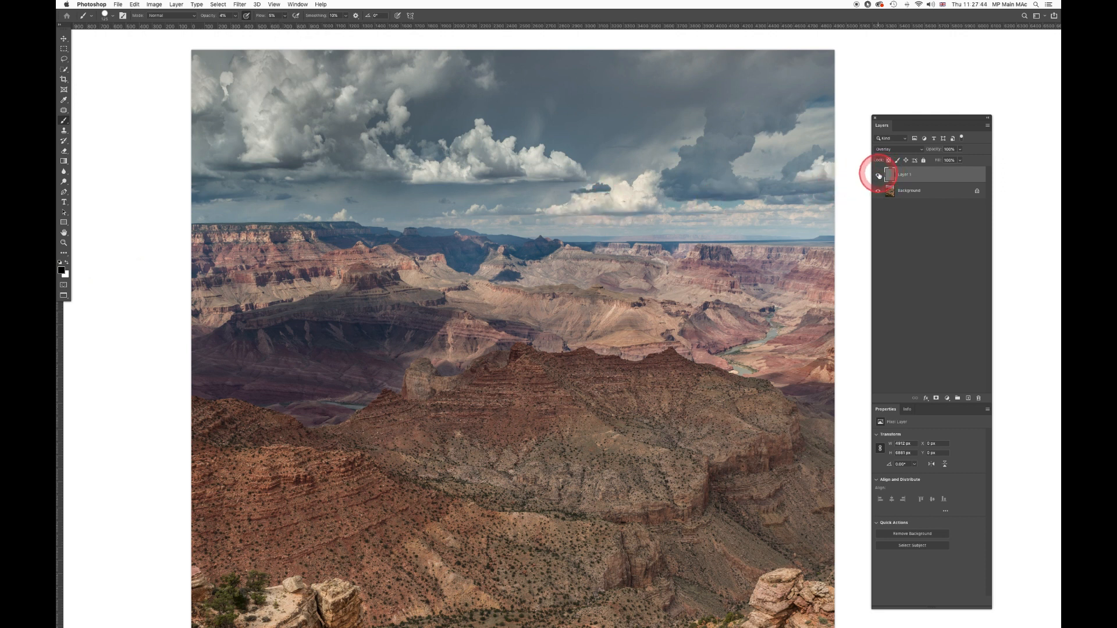
pyautogui.click(878, 175)
pyautogui.moveTo(629, 203)
pyautogui.mouseDown()
pyautogui.moveTo(560, 210)
pyautogui.moveTo(593, 204)
pyautogui.moveTo(583, 206)
pyautogui.mouseUp()
pyautogui.click(878, 175)
pyautogui.click(878, 176)
pyautogui.click(878, 176)
pyautogui.moveTo(689, 182)
pyautogui.mouseDown()
pyautogui.moveTo(514, 209)
pyautogui.moveTo(591, 213)
pyautogui.moveTo(611, 204)
pyautogui.moveTo(570, 205)
pyautogui.moveTo(628, 193)
pyautogui.moveTo(638, 203)
pyautogui.mouseUp()
pyautogui.click(879, 175)
pyautogui.click(878, 175)
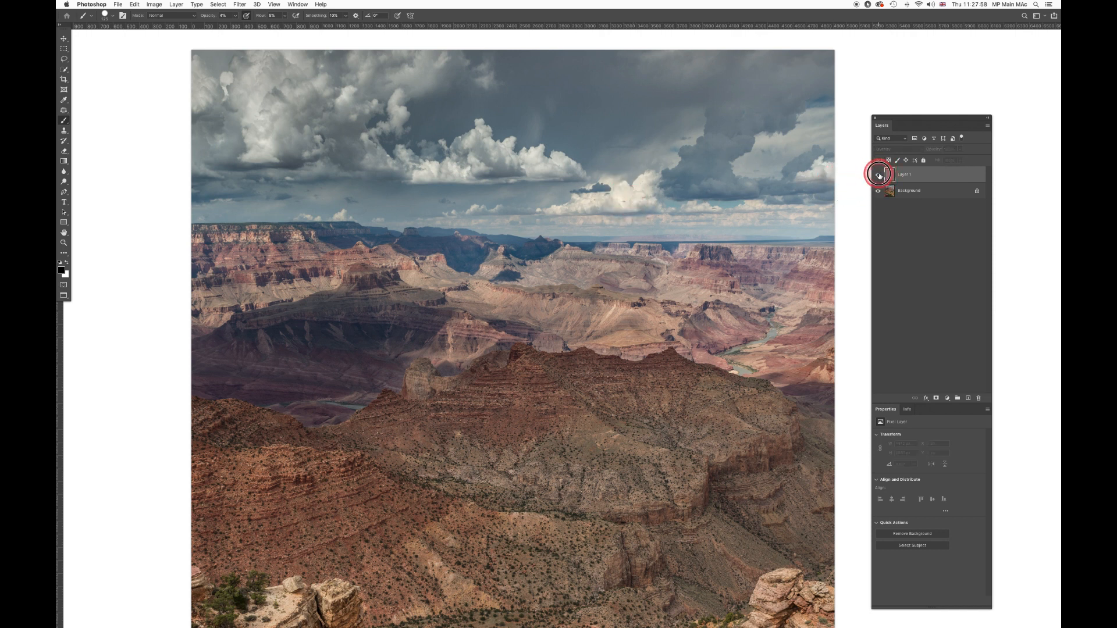
# - Set the brush opacity to 9% and burn the same low cloud further in black, comparing with Layer 1 hidden and shown
pyautogui.click(235, 17)
pyautogui.moveTo(236, 25); pyautogui.dragTo(234, 26)
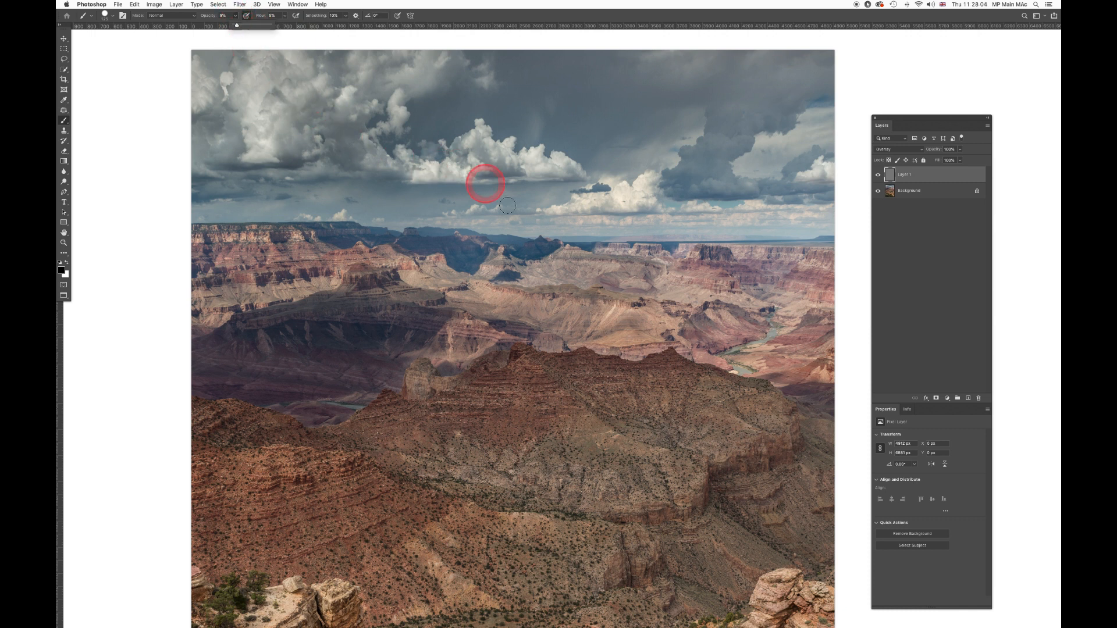
pyautogui.moveTo(580, 212)
pyautogui.mouseDown()
pyautogui.moveTo(626, 207)
pyautogui.moveTo(604, 209)
pyautogui.moveTo(633, 204)
pyautogui.mouseUp()
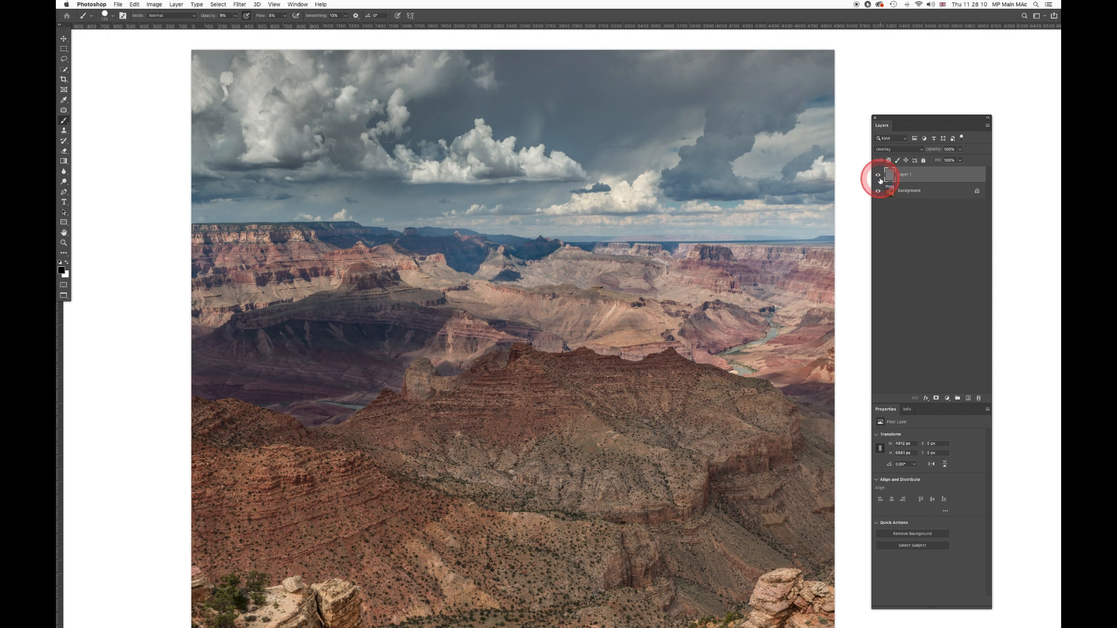
pyautogui.click(879, 175)
pyautogui.click(878, 176)
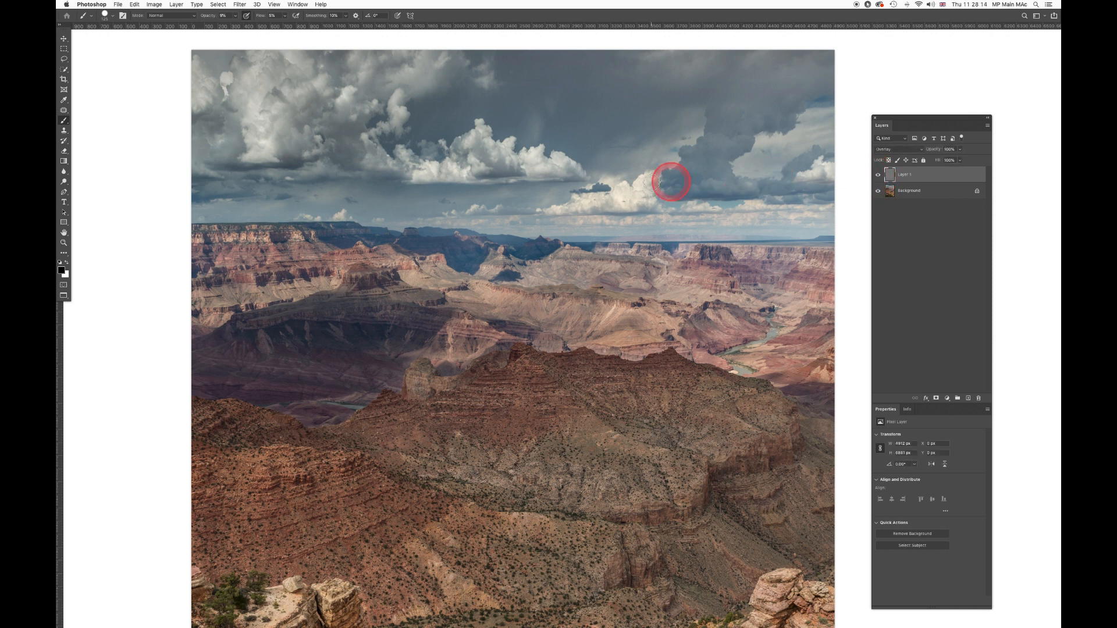
pyautogui.moveTo(640, 199); pyautogui.dragTo(626, 202)
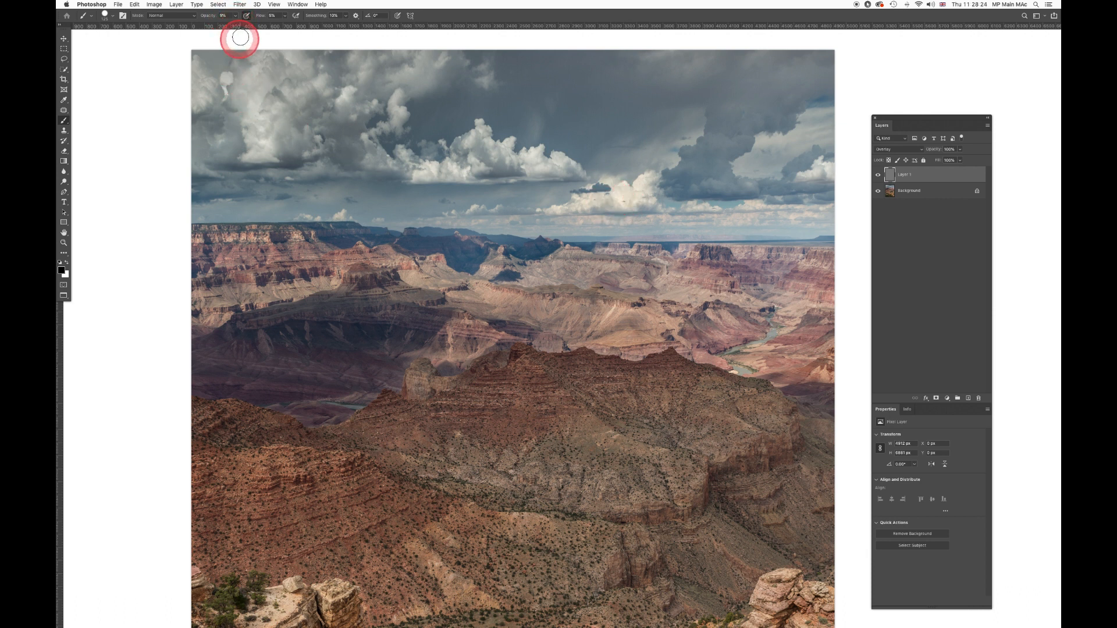
# - Set the brush opacity to 5%, make white the foreground color, and dodge the left end of the middle cloud, comparing with Layer 1 hidden
pyautogui.click(235, 16)
pyautogui.moveTo(236, 27); pyautogui.dragTo(231, 26)
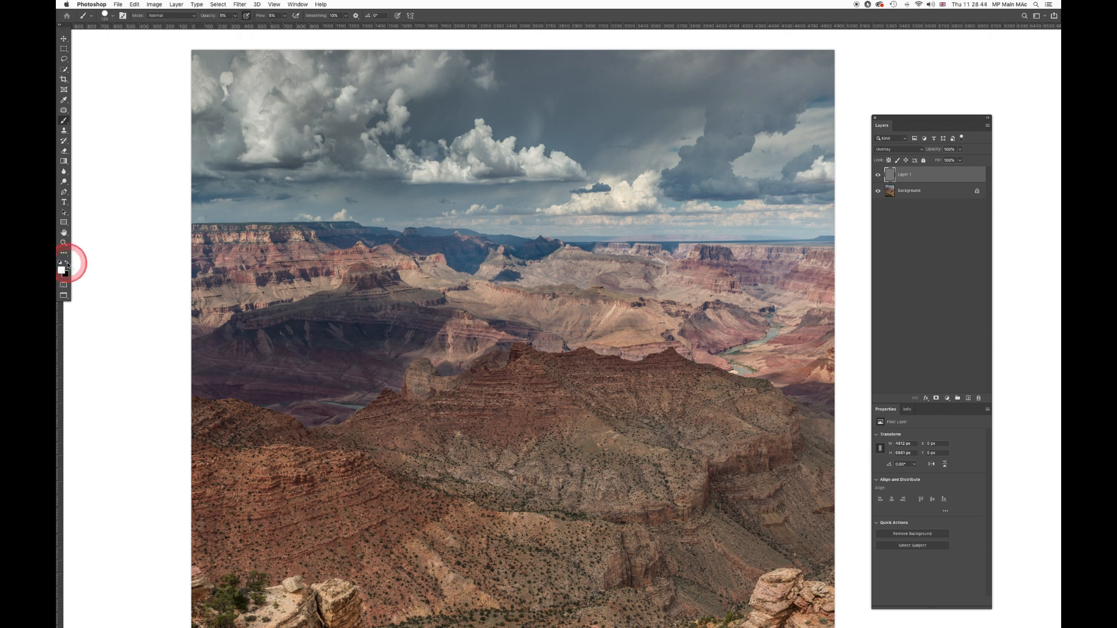
pyautogui.scroll(1, 68, 266)
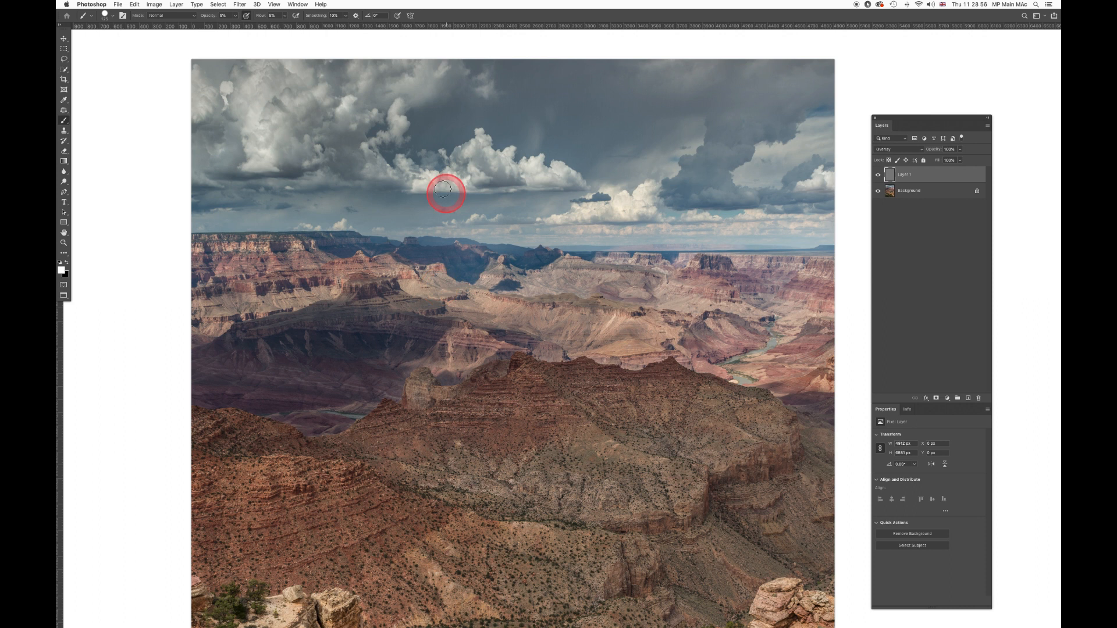
pyautogui.moveTo(439, 180)
pyautogui.mouseDown()
pyautogui.moveTo(399, 183)
pyautogui.moveTo(455, 179)
pyautogui.moveTo(425, 184)
pyautogui.mouseUp()
pyautogui.click(878, 175)
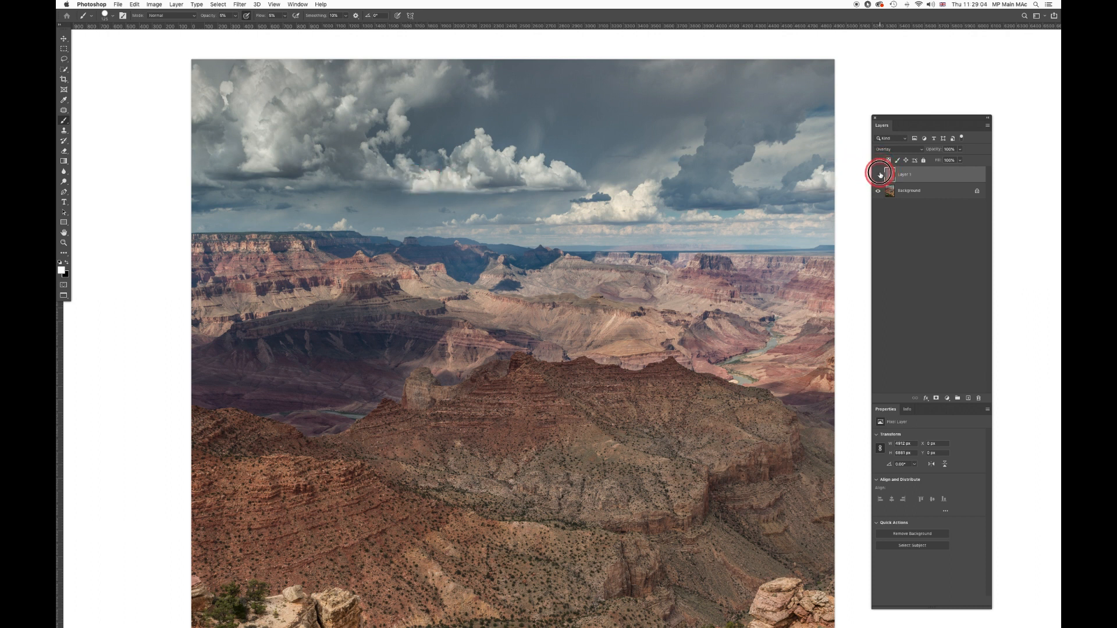
pyautogui.moveTo(431, 185)
pyautogui.mouseDown()
pyautogui.moveTo(403, 176)
pyautogui.moveTo(424, 172)
pyautogui.moveTo(419, 183)
pyautogui.moveTo(436, 169)
pyautogui.moveTo(426, 177)
pyautogui.mouseUp()
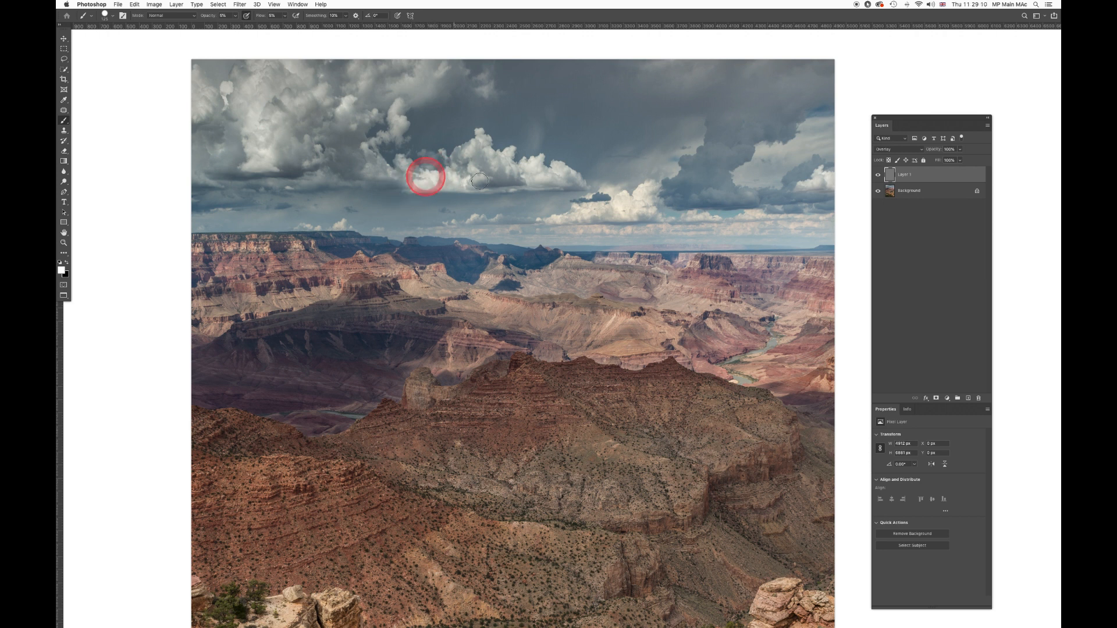
pyautogui.click(878, 175)
pyautogui.click(877, 175)
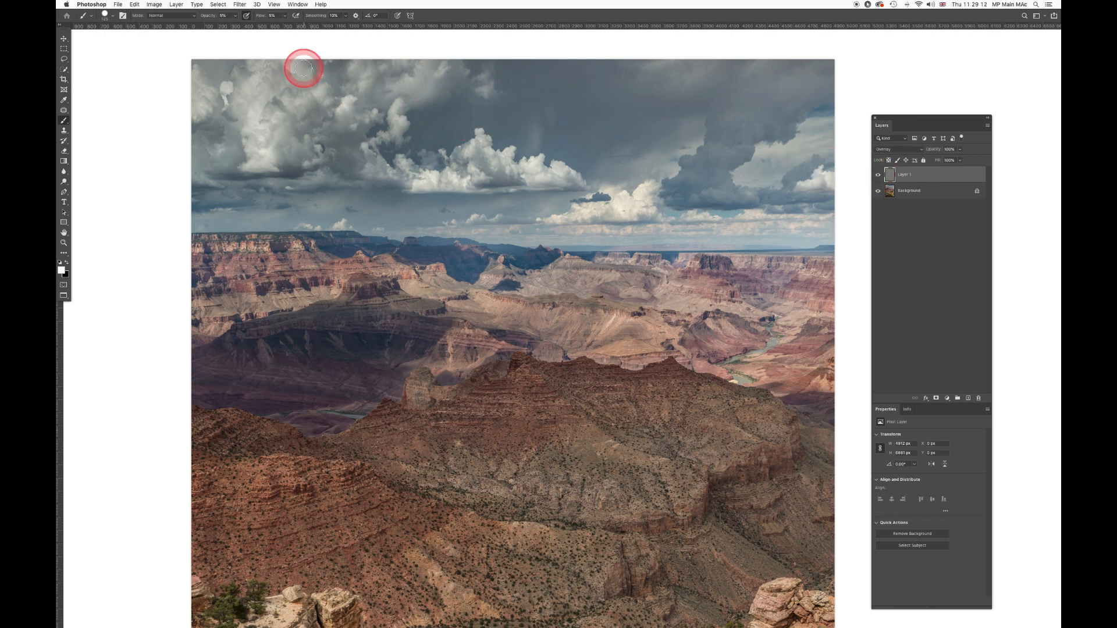
# - Set the brush opacity to 9% and dodge the lower part of the large upper-left cloud in white, comparing with Layer 1 hidden
pyautogui.click(235, 16)
pyautogui.moveTo(234, 26); pyautogui.dragTo(236, 25)
pyautogui.moveTo(252, 165)
pyautogui.mouseDown()
pyautogui.moveTo(261, 157)
pyautogui.moveTo(252, 165)
pyautogui.moveTo(254, 156)
pyautogui.moveTo(272, 169)
pyautogui.mouseUp()
pyautogui.click(878, 175)
pyautogui.click(878, 176)
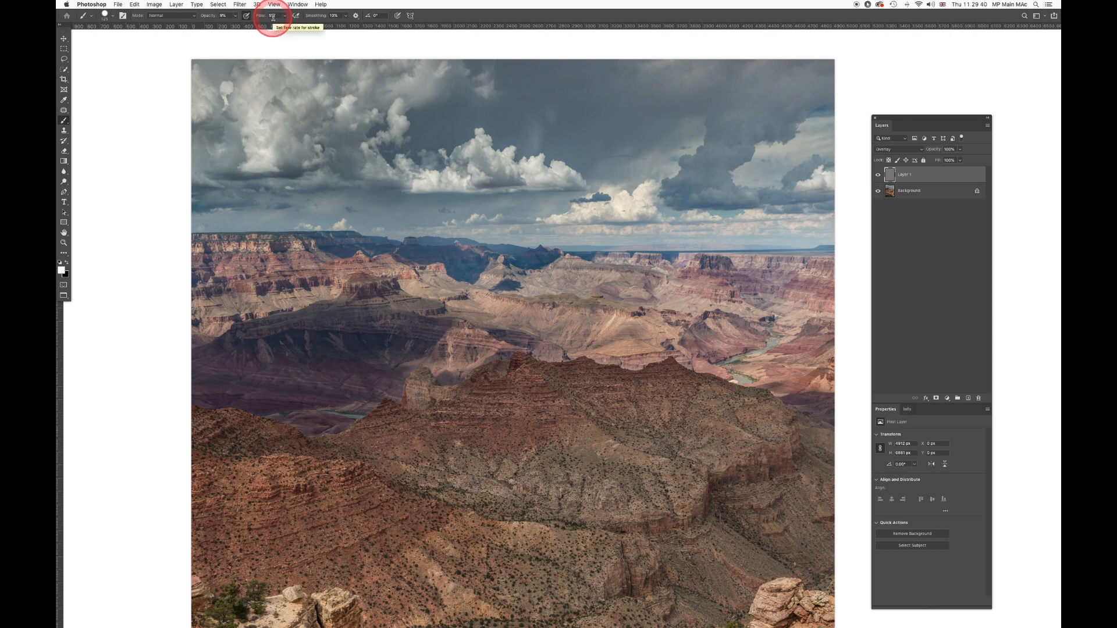
pyautogui.moveTo(263, 160)
pyautogui.mouseDown()
pyautogui.moveTo(252, 165)
pyautogui.moveTo(309, 194)
pyautogui.moveTo(521, 180)
pyautogui.mouseUp()
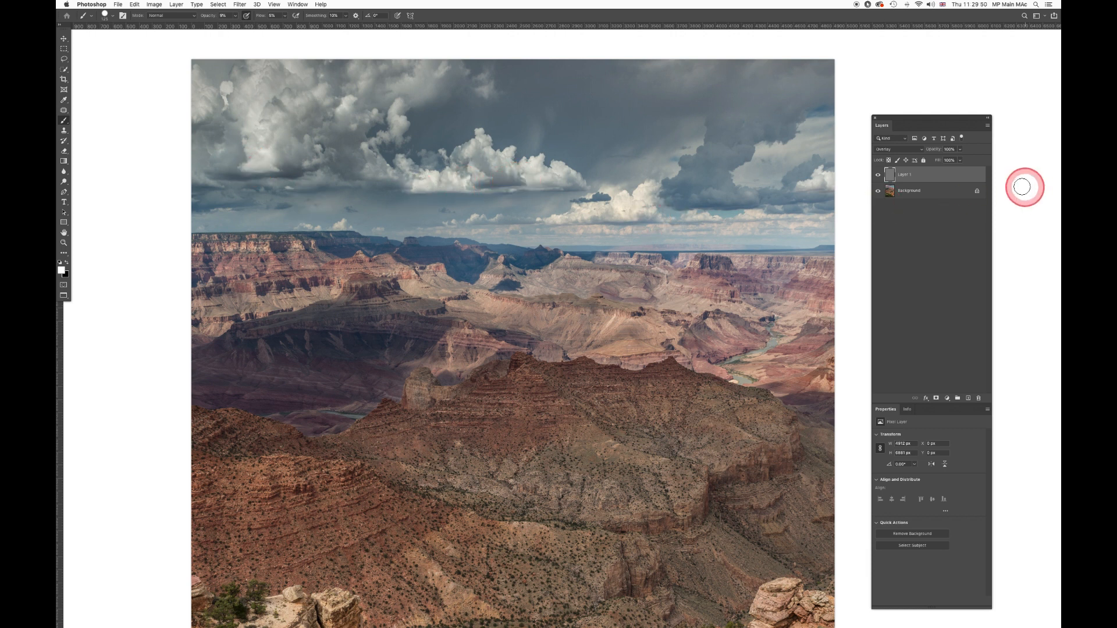
# - Hide the Background layer to examine the light and dark strokes on the gray layer, and show it again
pyautogui.click(877, 191)
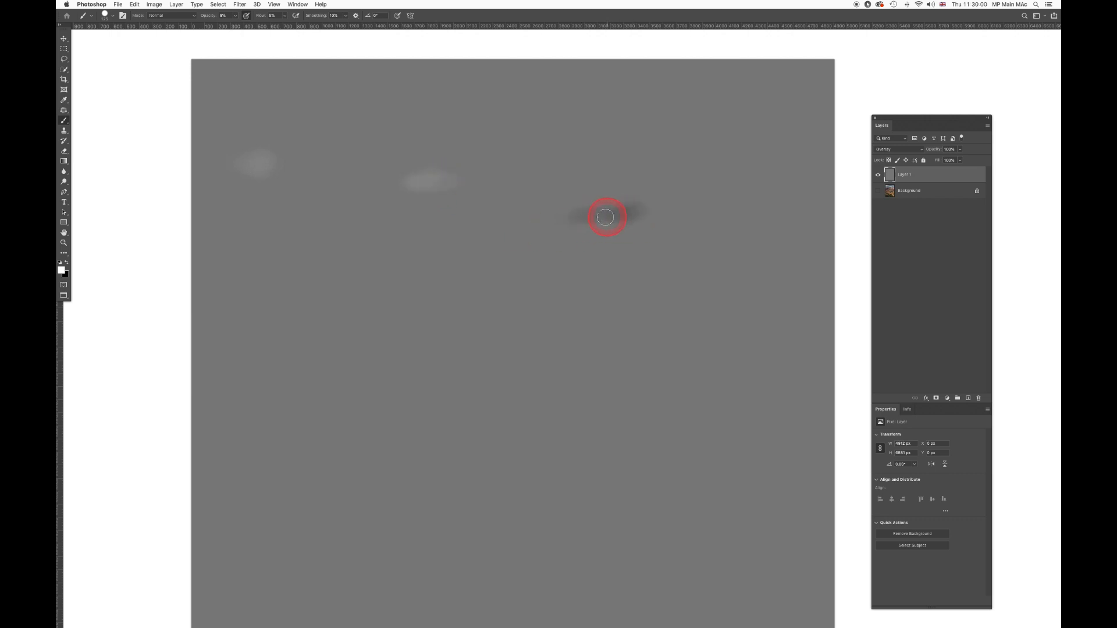
pyautogui.moveTo(600, 218); pyautogui.dragTo(577, 217)
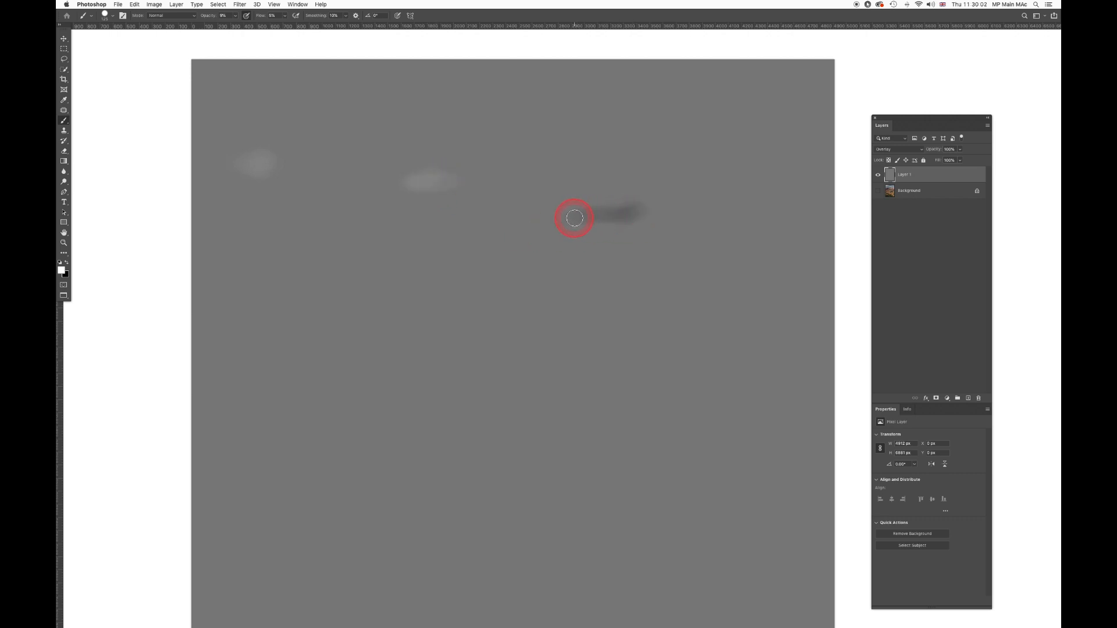
pyautogui.click(878, 191)
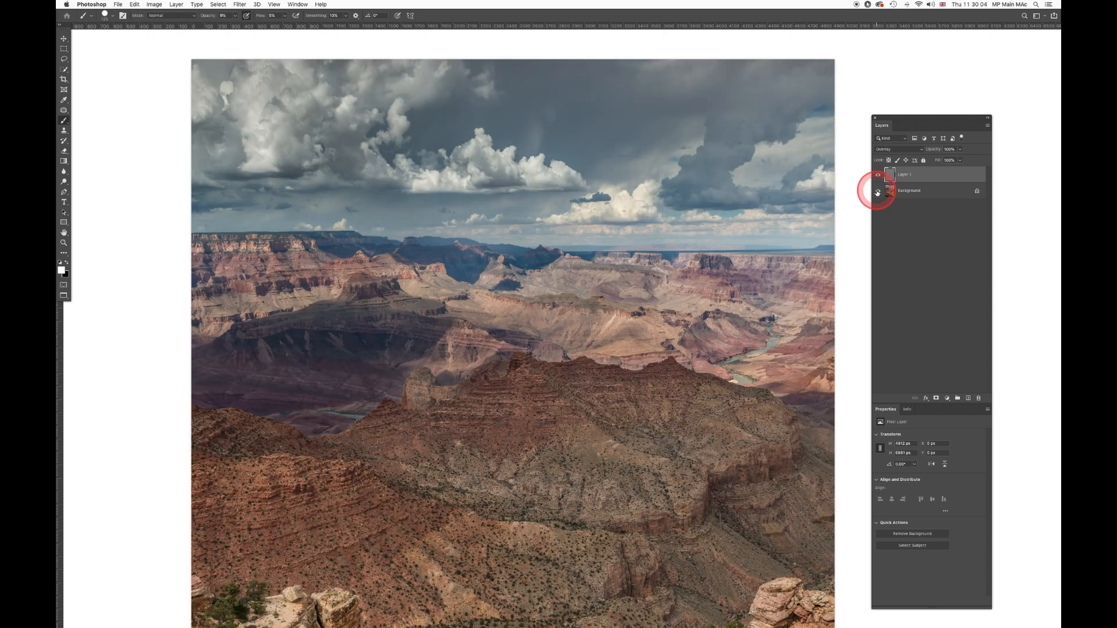
# - Set the brush opacity to 45% and paint strong white strokes across the dark sky above the middle cloud
pyautogui.scroll(-4, 362, 256)
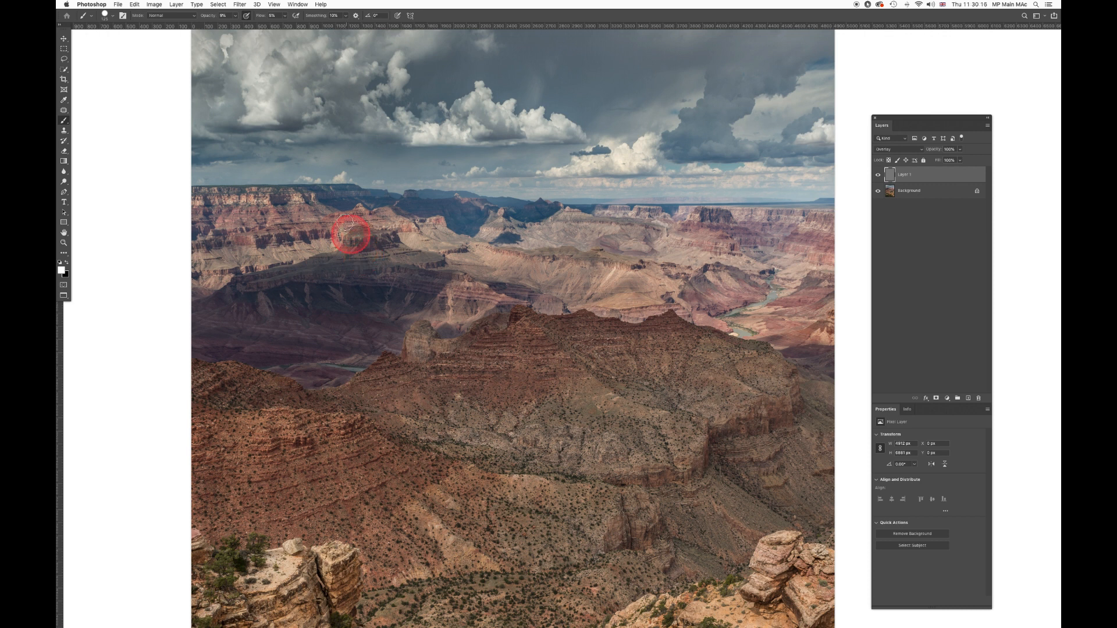
pyautogui.click(236, 17)
pyautogui.moveTo(235, 17); pyautogui.dragTo(250, 25)
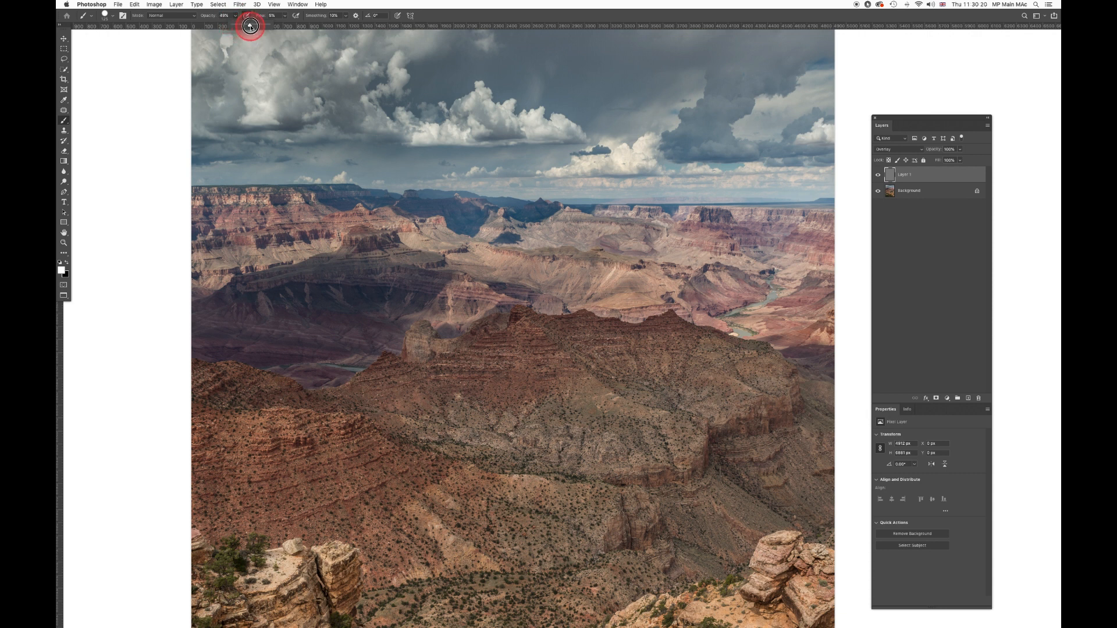
pyautogui.moveTo(446, 133)
pyautogui.mouseDown()
pyautogui.moveTo(535, 130)
pyautogui.moveTo(527, 93)
pyautogui.moveTo(572, 107)
pyautogui.moveTo(619, 56)
pyautogui.moveTo(522, 69)
pyautogui.moveTo(596, 71)
pyautogui.moveTo(510, 93)
pyautogui.moveTo(583, 151)
pyautogui.moveTo(622, 157)
pyautogui.mouseUp()
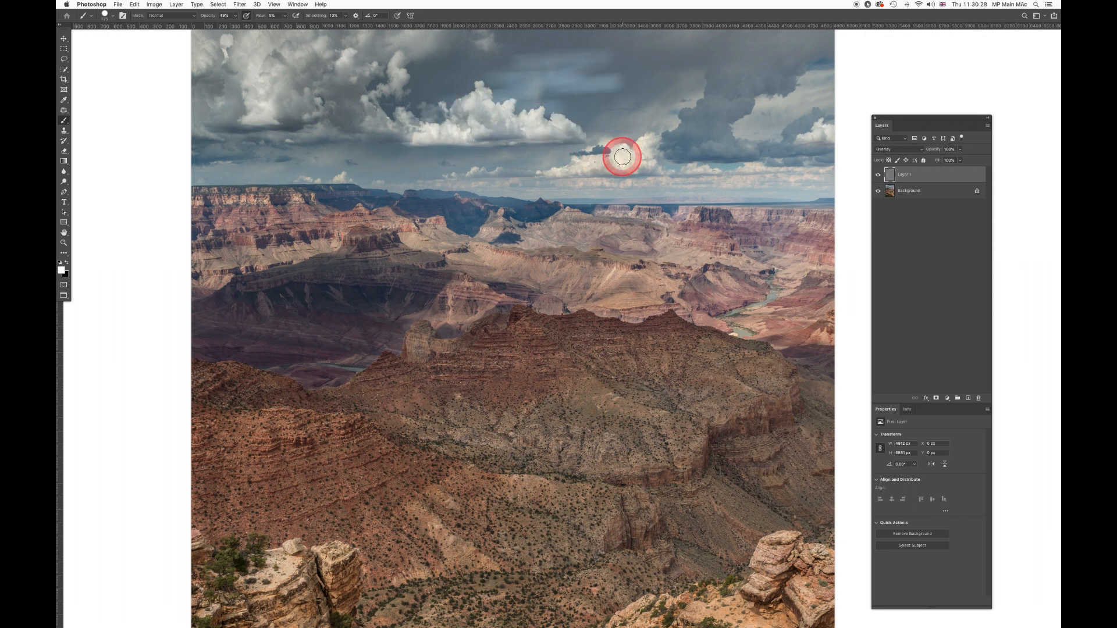
# - Lower the brush opacity to a single-digit percentage
pyautogui.click(235, 16)
pyautogui.moveTo(235, 25); pyautogui.dragTo(220, 26)
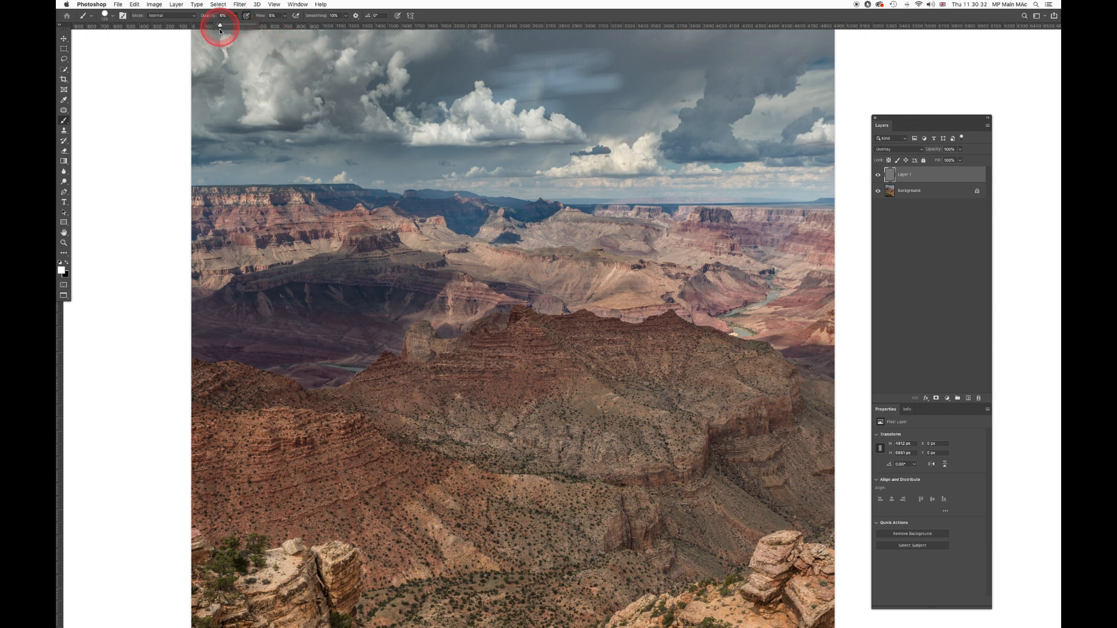